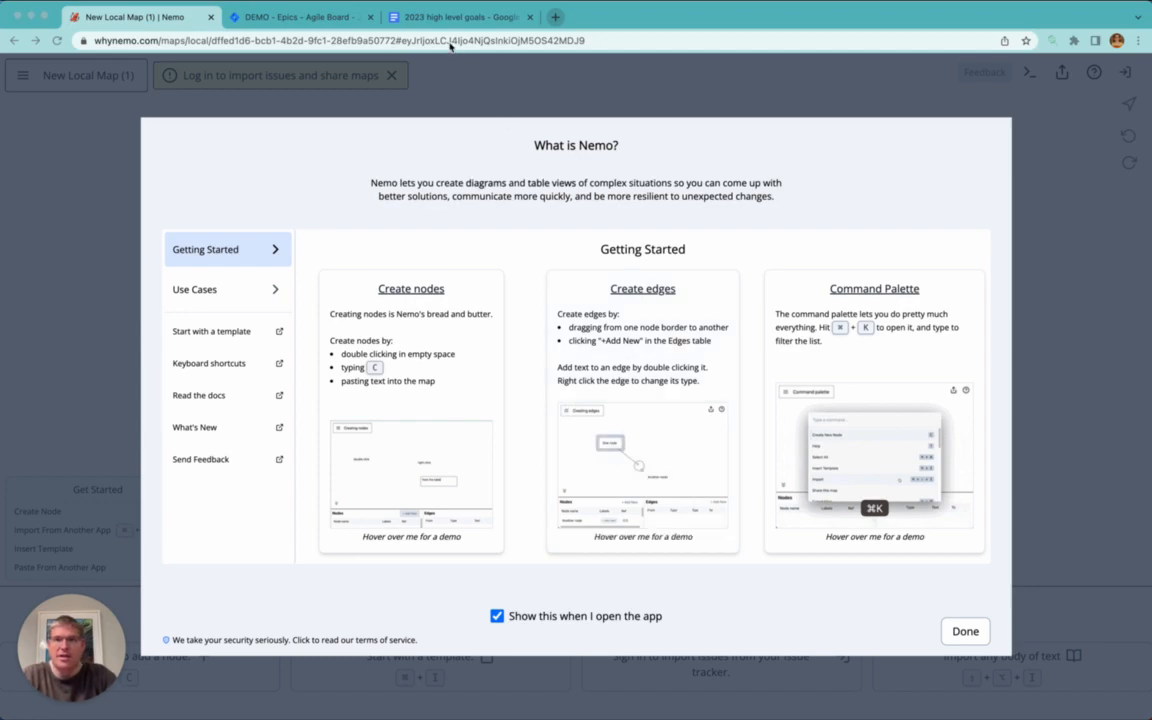
Step: Look over the DEMO epics Kanban board in Jira and return to the Nemo map
click(318, 18)
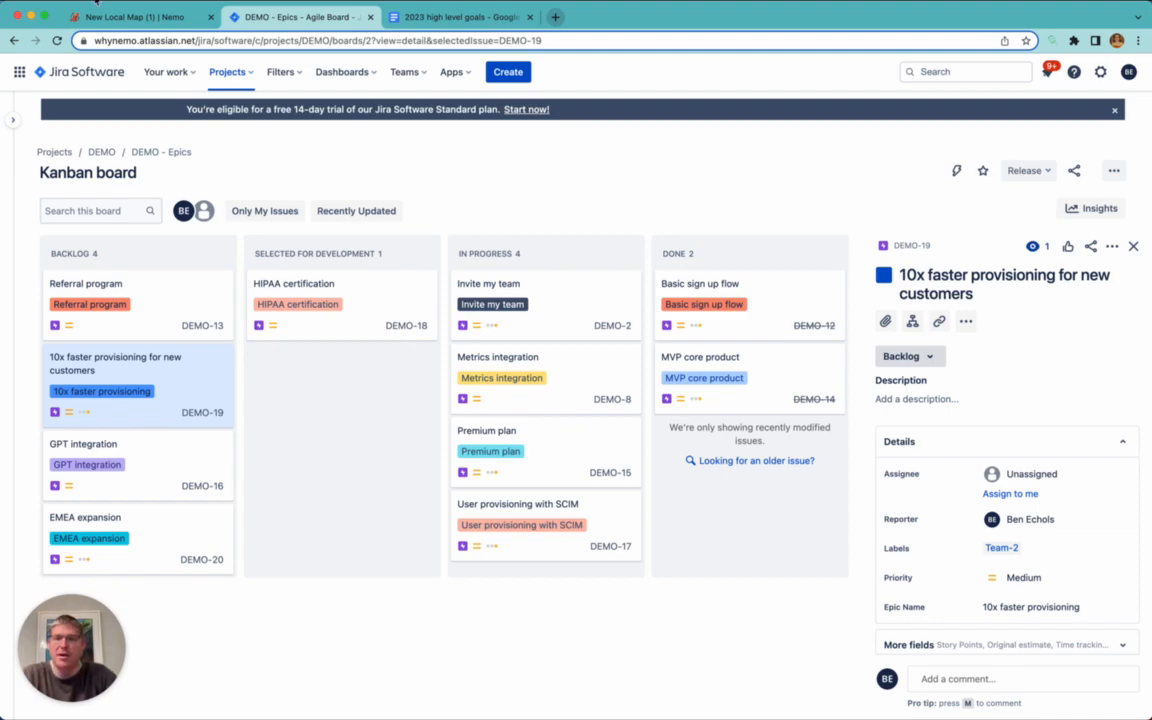
click(125, 17)
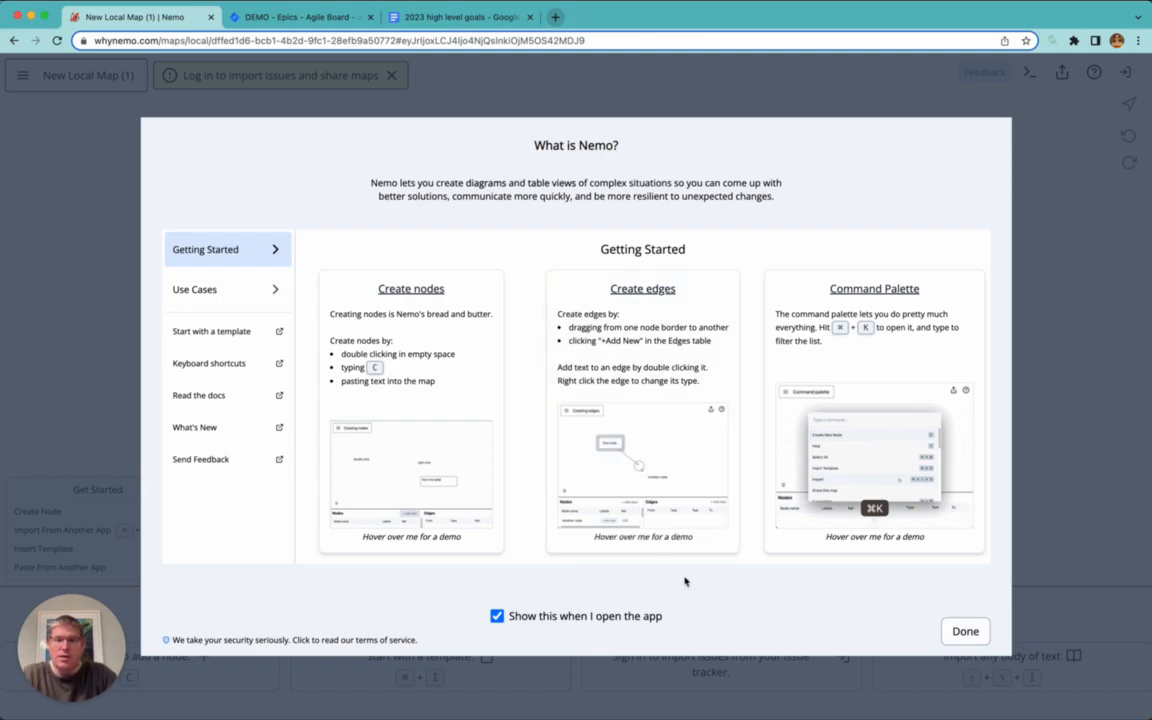
Step: Close the welcome guide with its display on opening turned off, and log in to Nemo
click(581, 617)
click(964, 633)
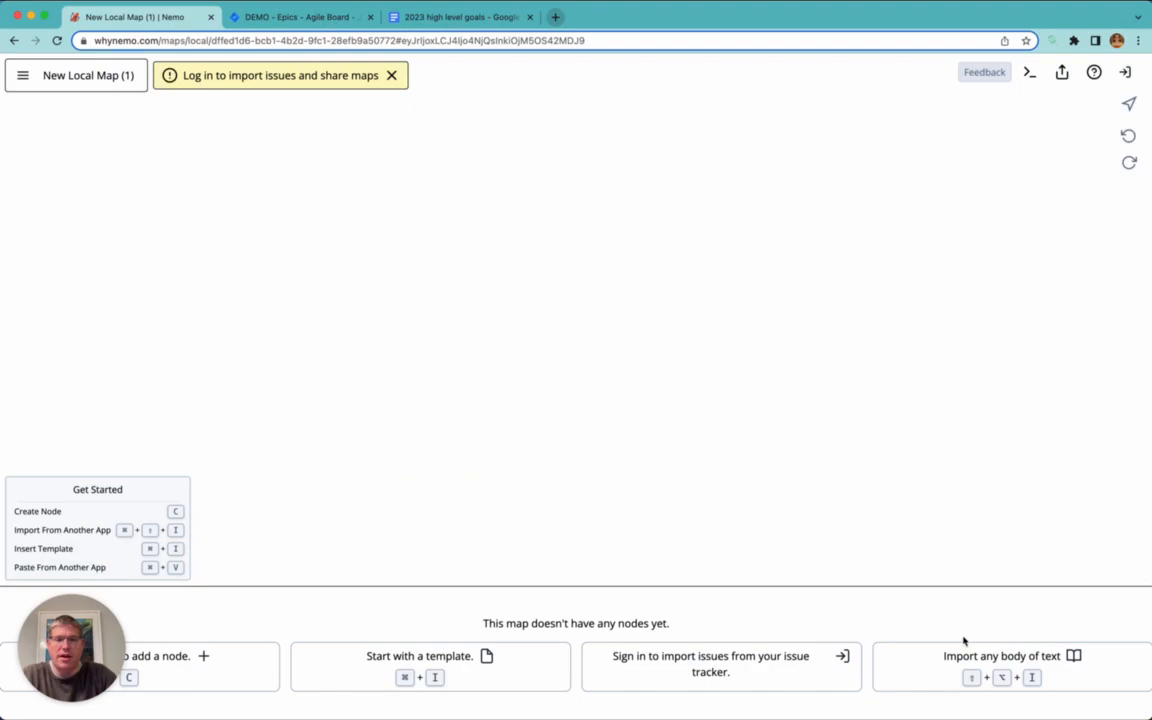
click(318, 85)
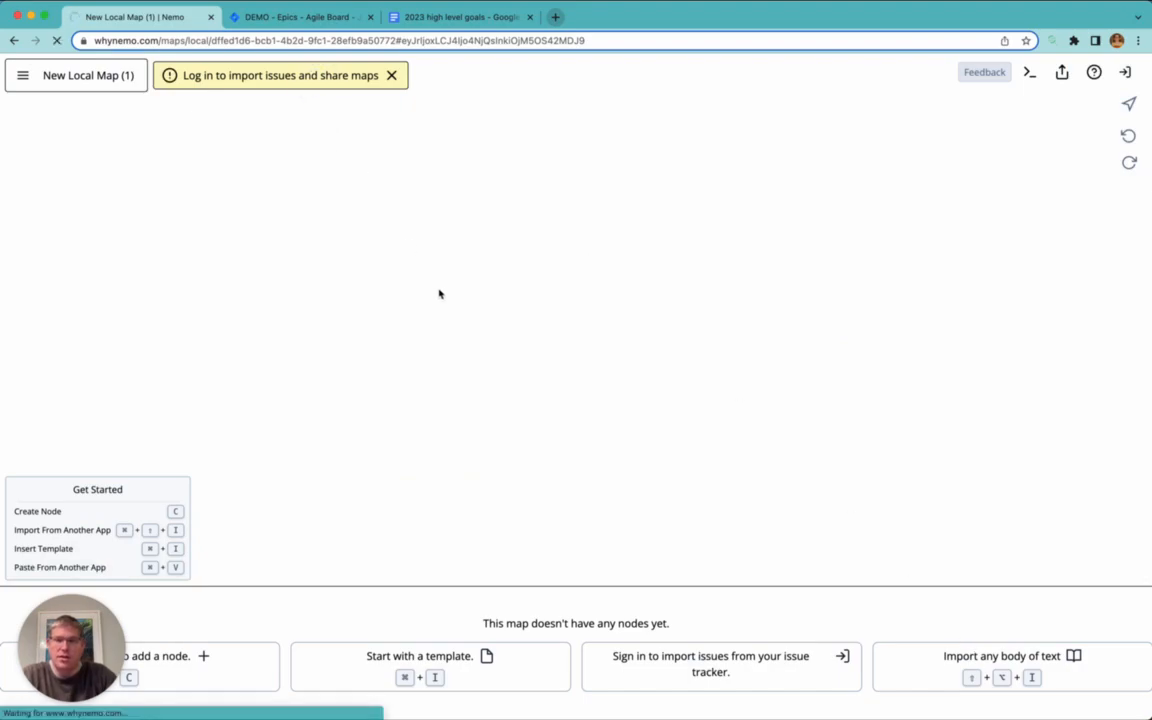
click(1118, 90)
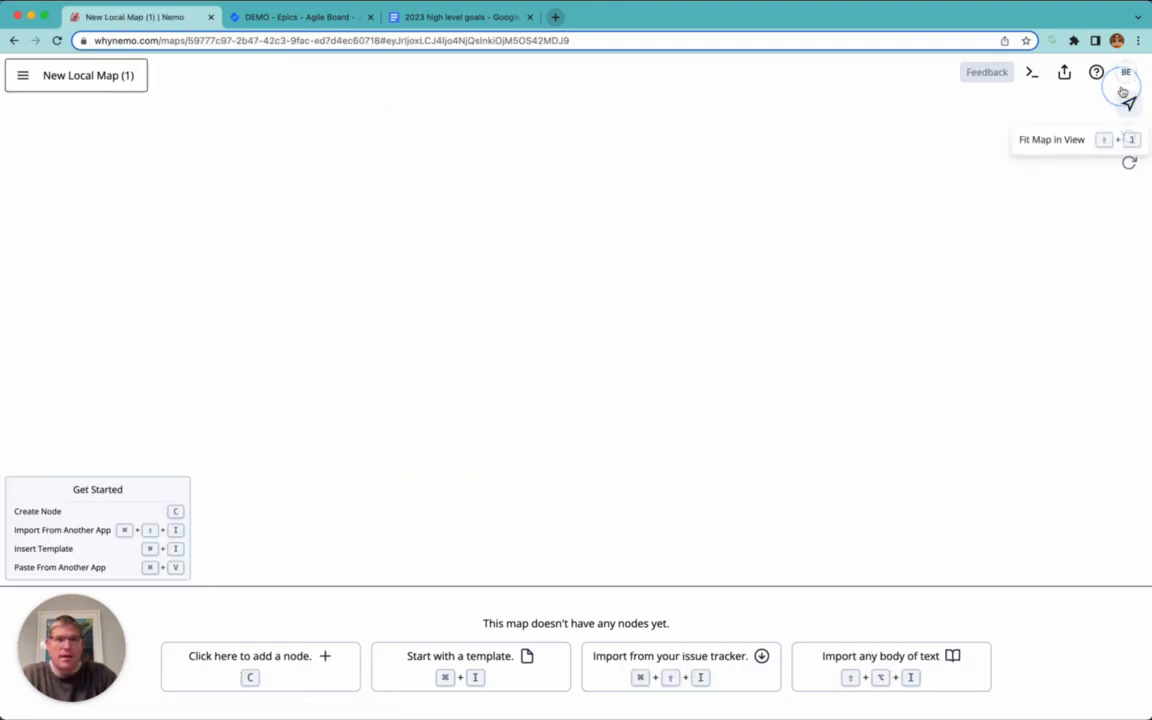
Step: Connect Jira as an import source and accept Nemo's access to the Atlassian account
key(super+k)
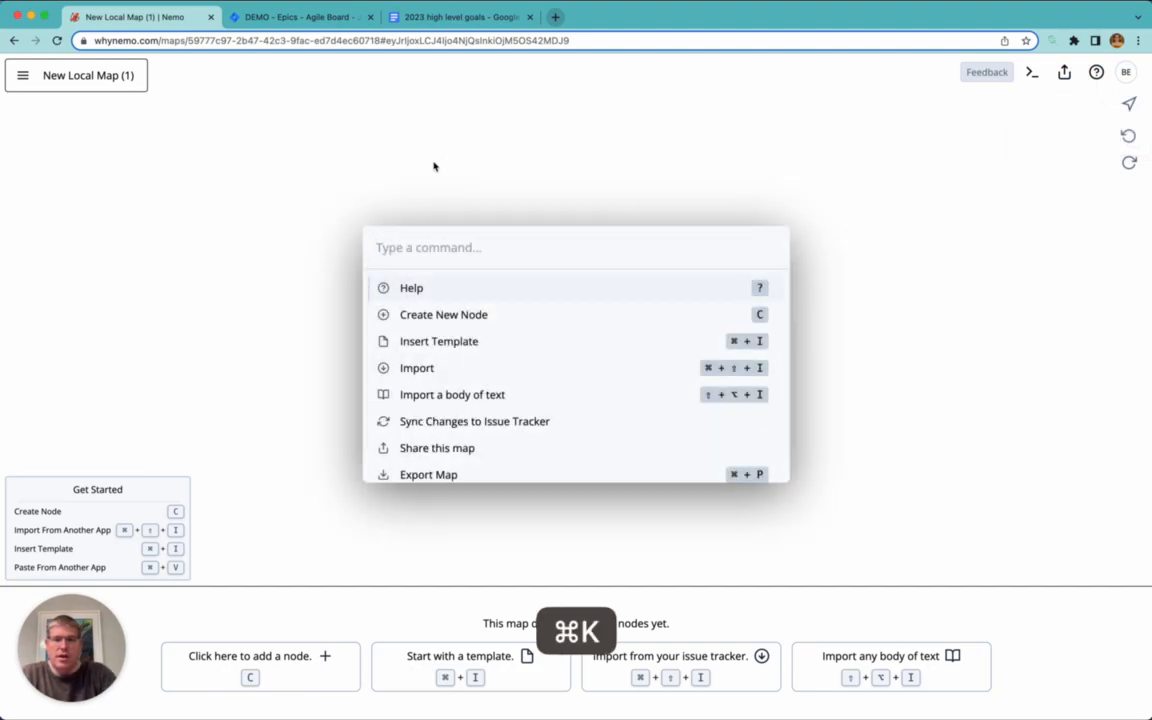
click(426, 375)
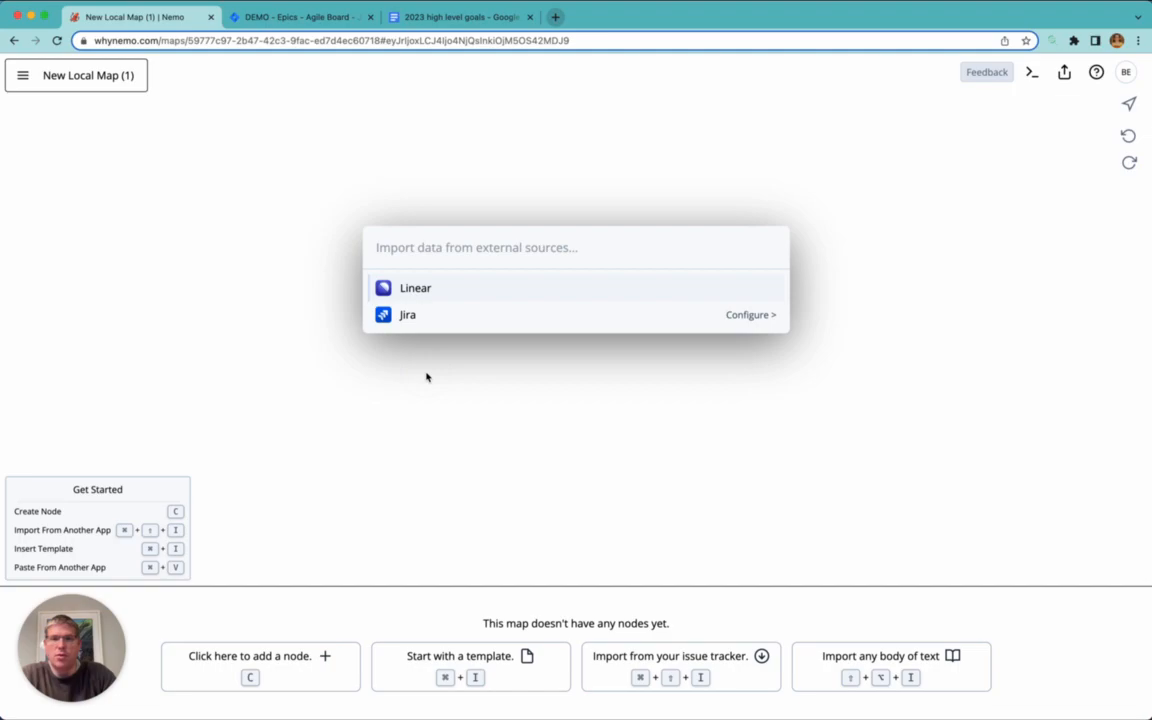
click(442, 320)
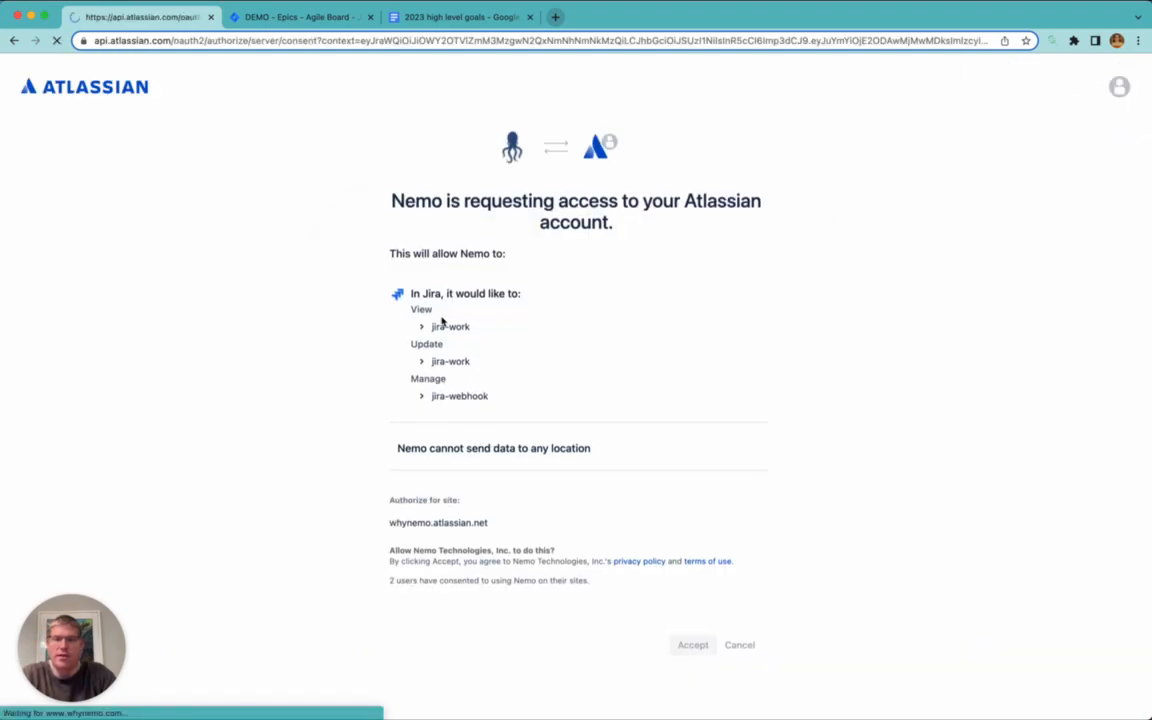
click(692, 646)
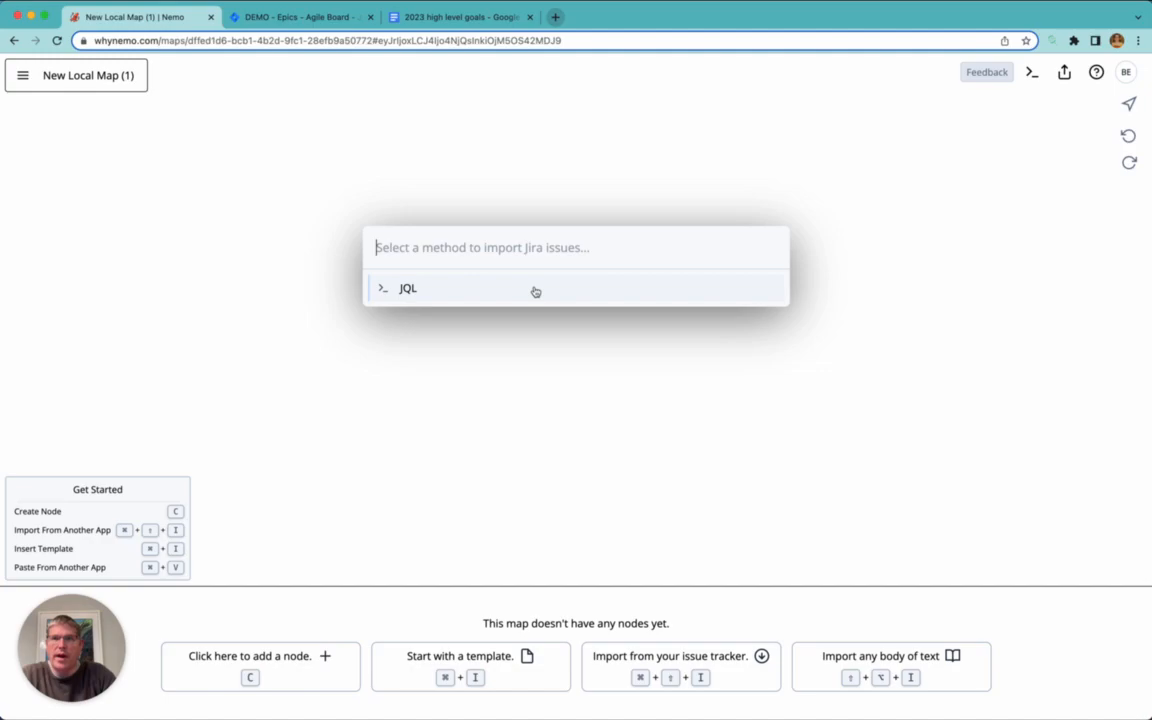
Step: Import Jira issues with the JQL query project="DEMO" and type="epic" and status IN ("in progress", "selected for development", "backlog")
click(535, 291)
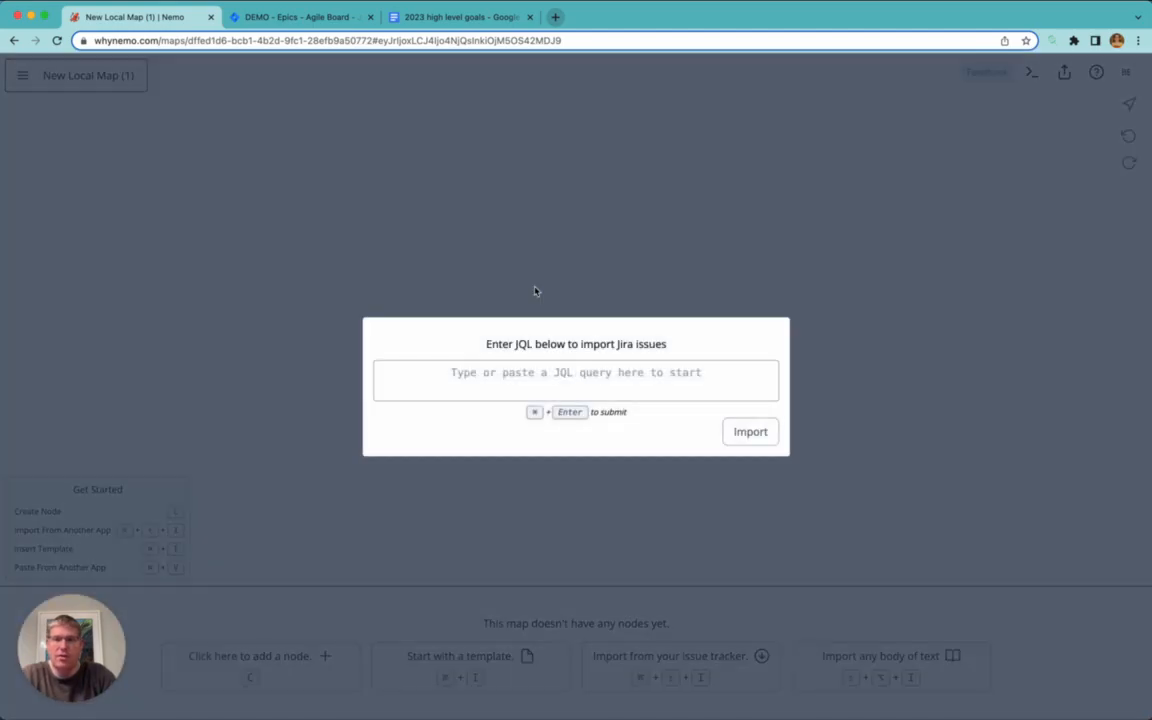
key(super)
key(super+v)
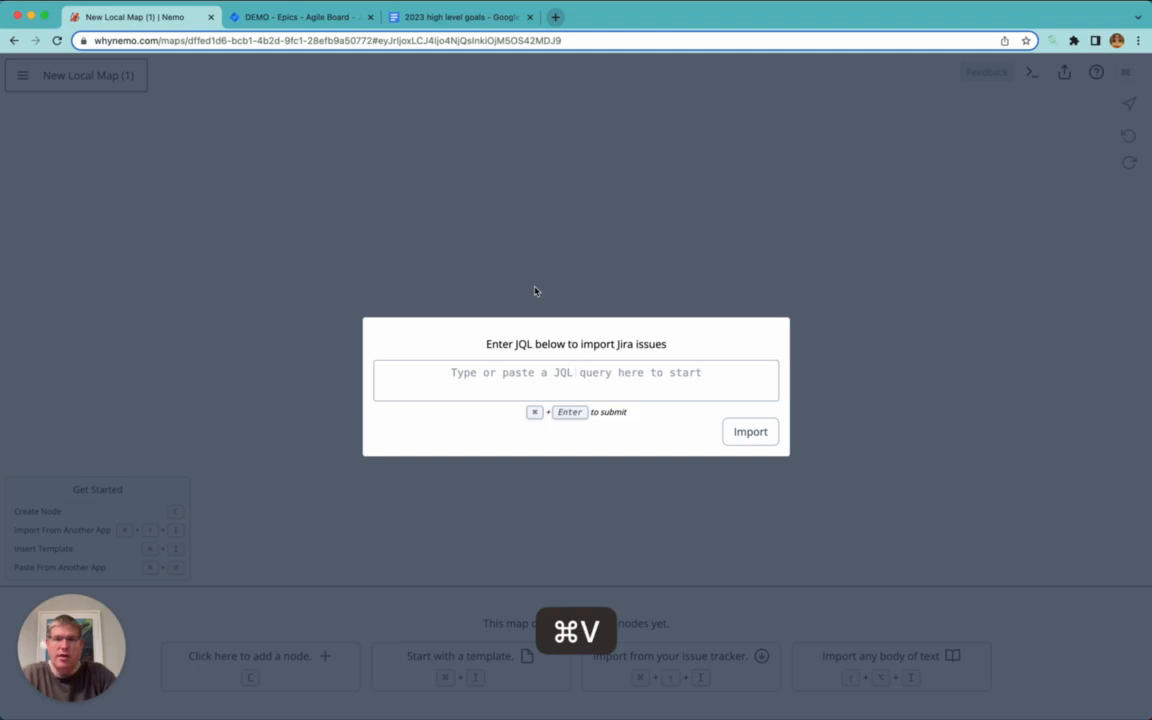
key(Down)
key(Up)
key(Return)
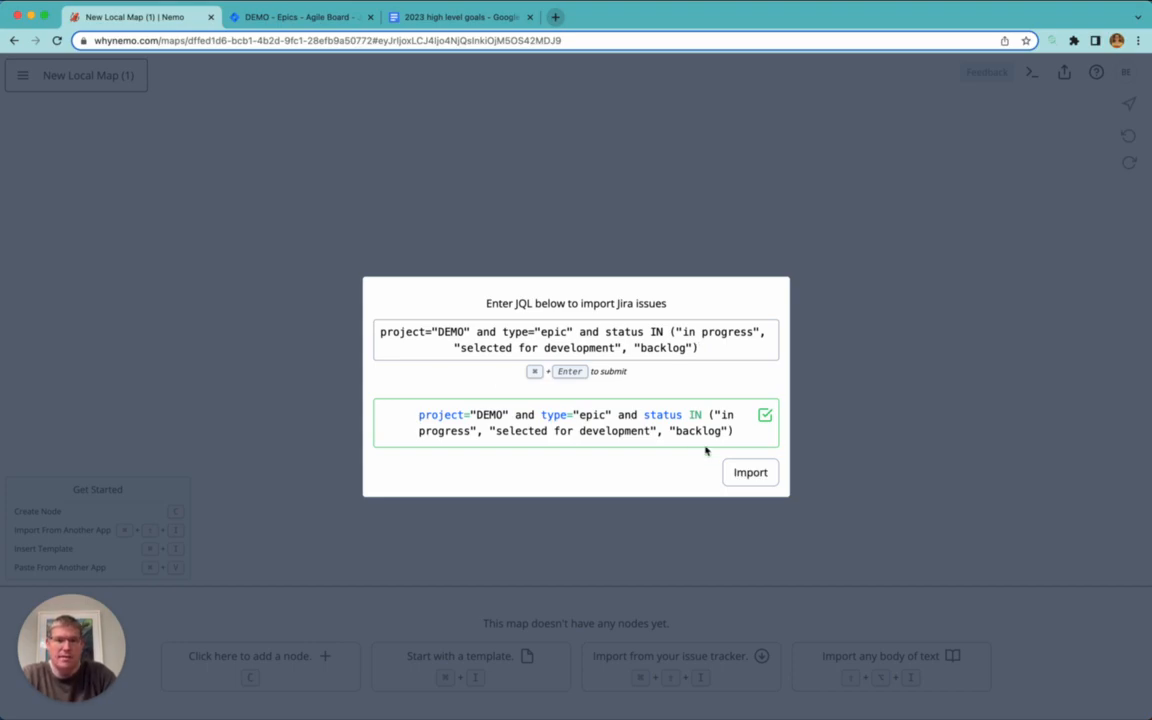
click(735, 476)
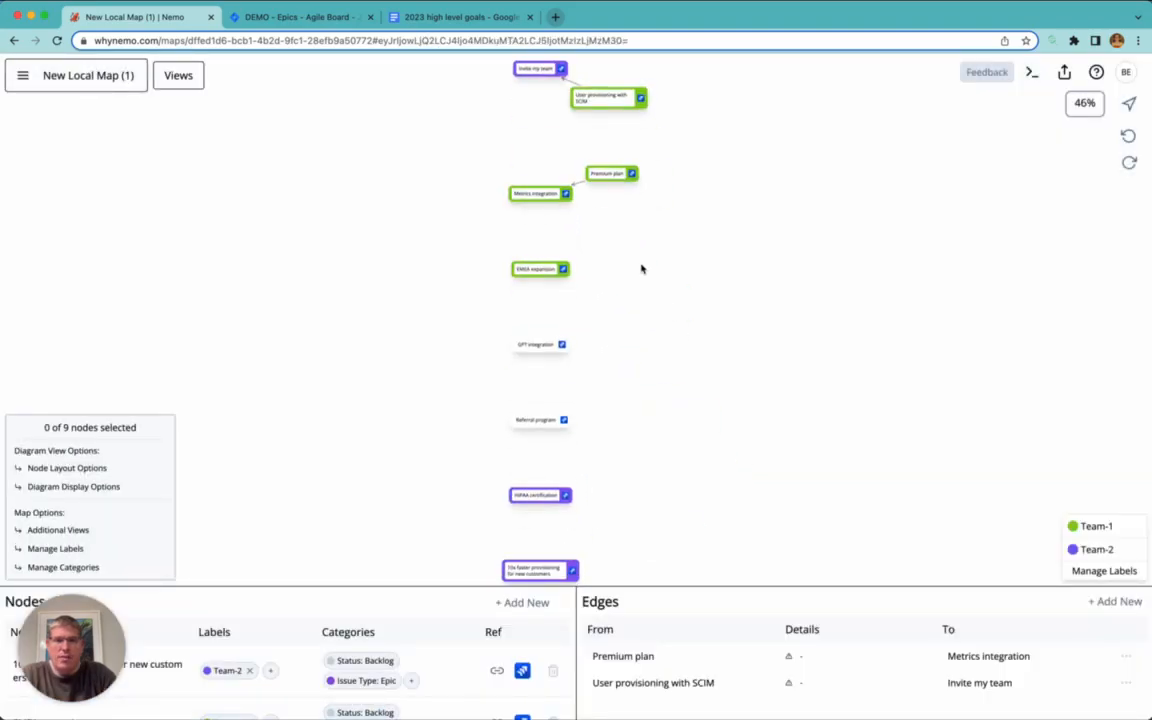
Step: Move the Premium plan and User provisioning with SCIM nodes further right, away from the nodes their arrows point to
click(640, 268)
scroll(639, 271, up, 1)
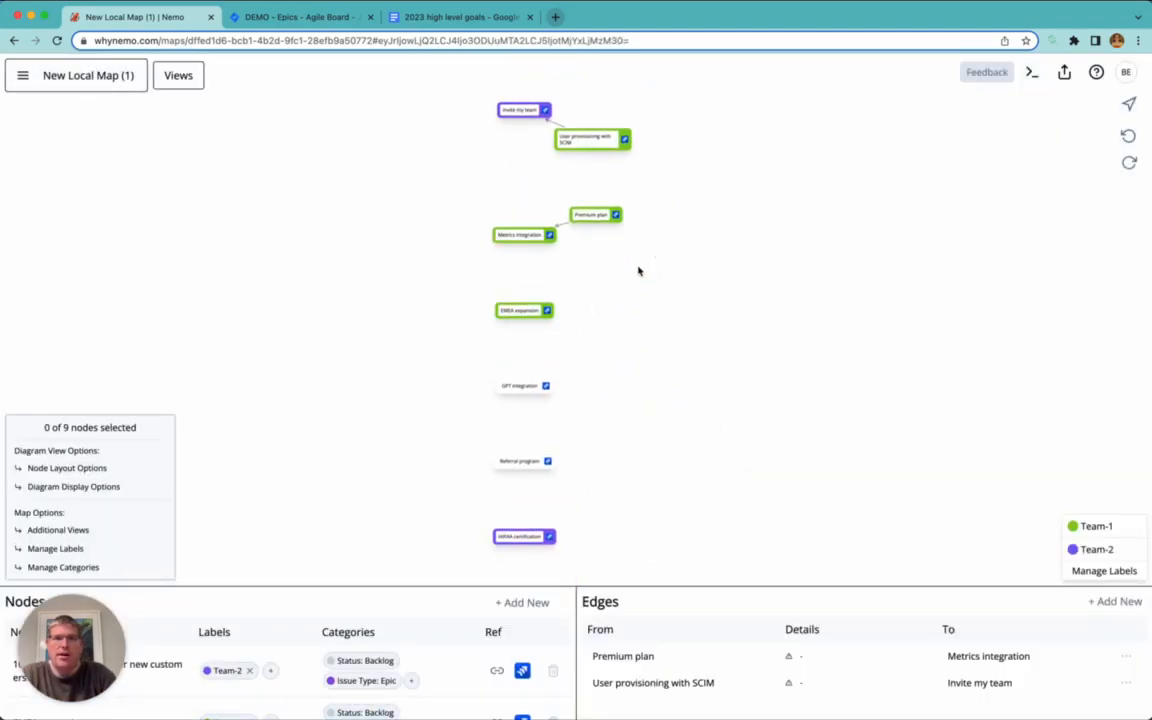
scroll(639, 271, up, 3)
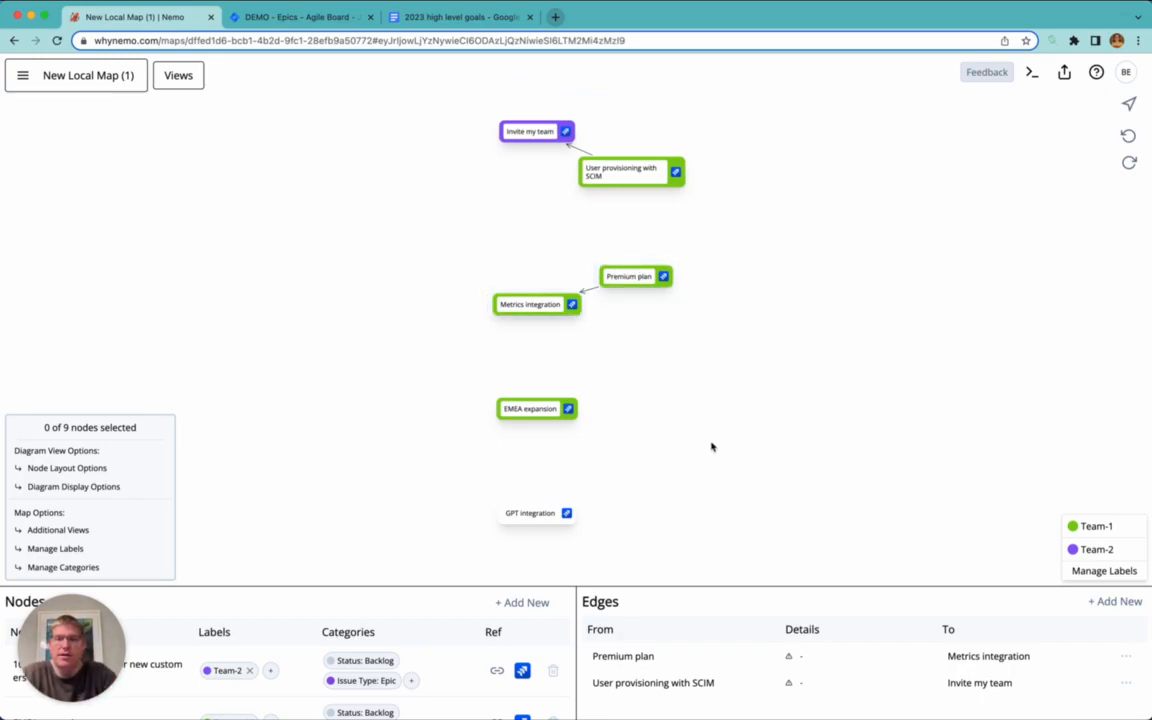
click(633, 278)
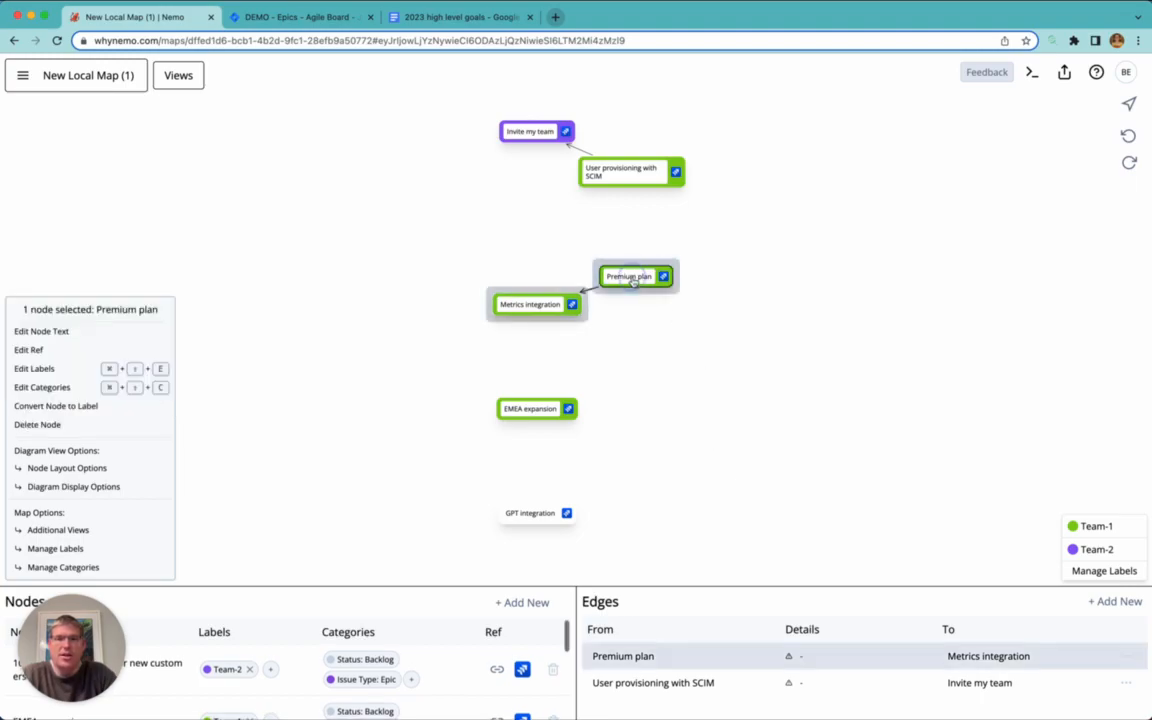
drag(633, 278, 763, 277)
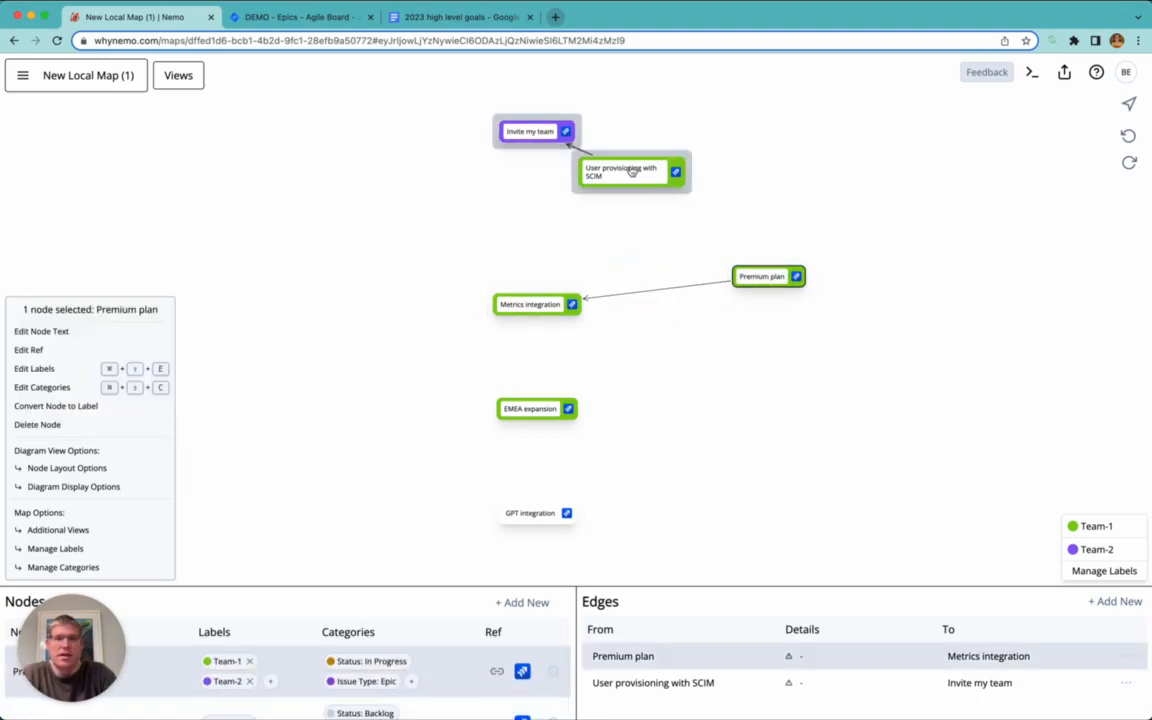
drag(627, 169, 766, 167)
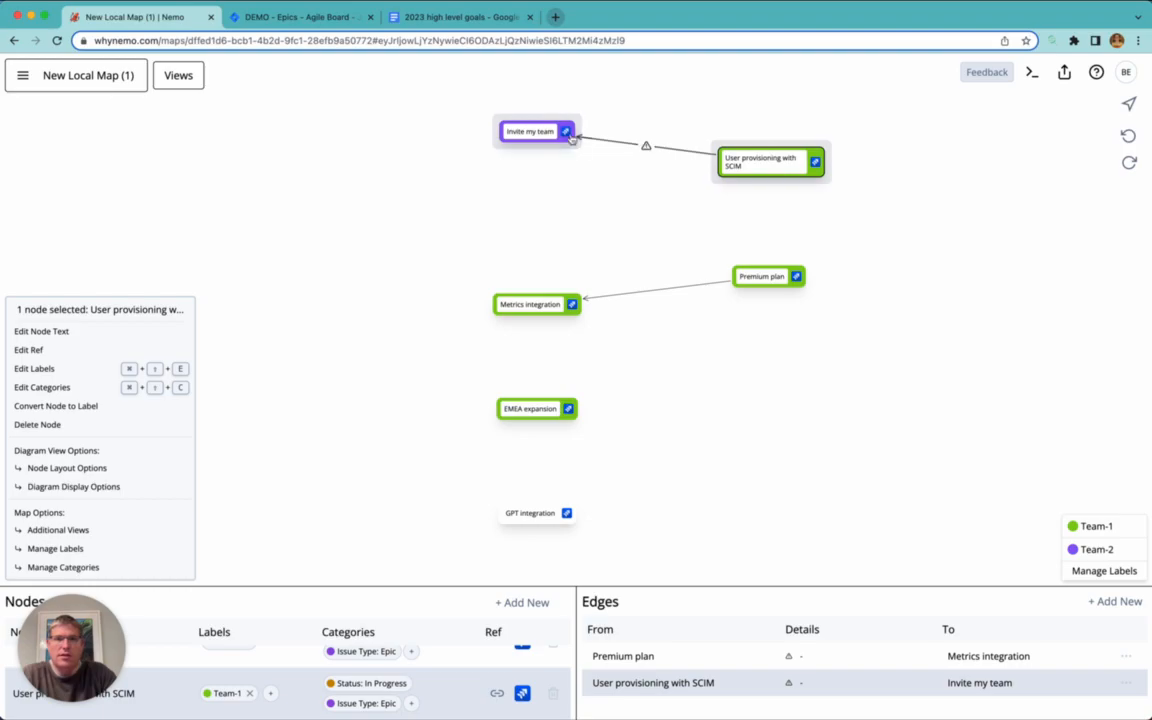
Step: Open the Jira issue behind the Invite my team node, check its linked issues, and close it again
click(566, 131)
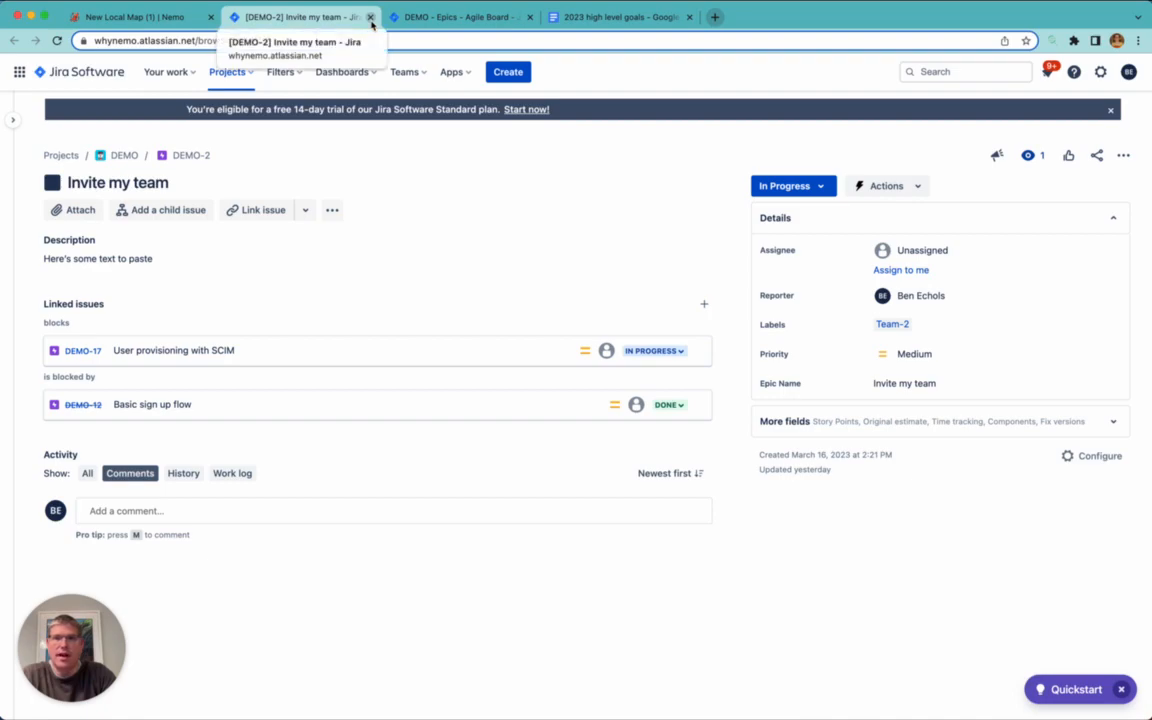
click(369, 17)
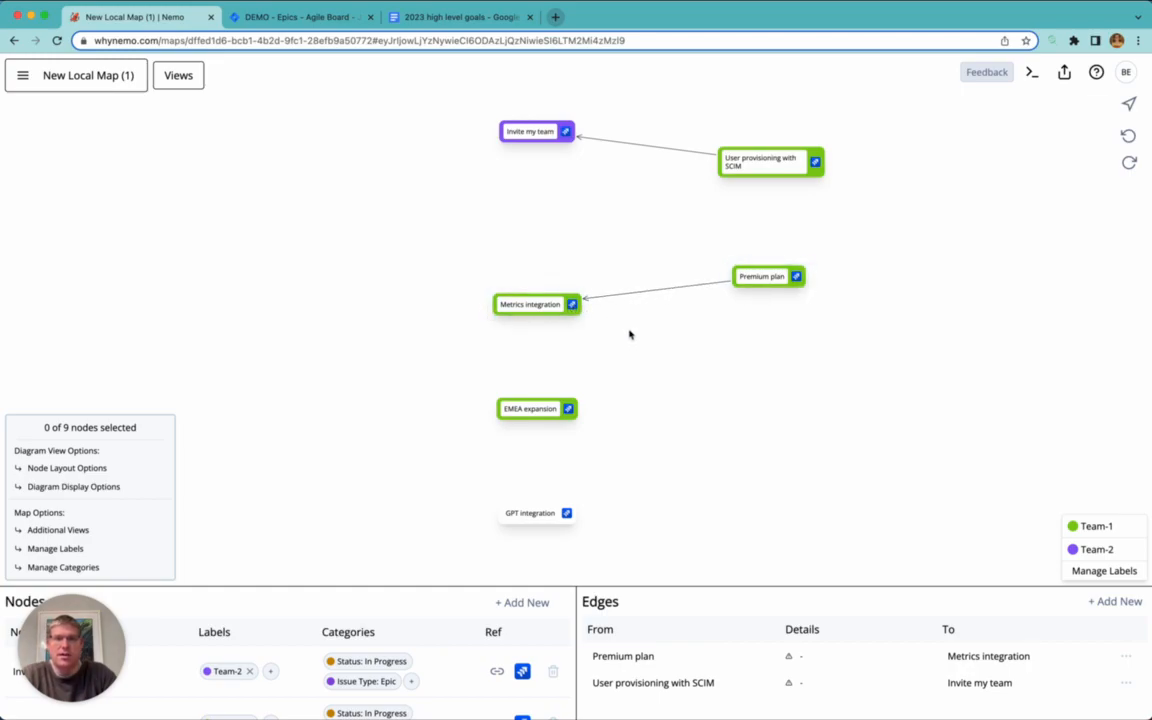
Step: Apply the Grid Layout to all nodes of the map
scroll(629, 334, down, 6)
scroll(629, 334, up, 7)
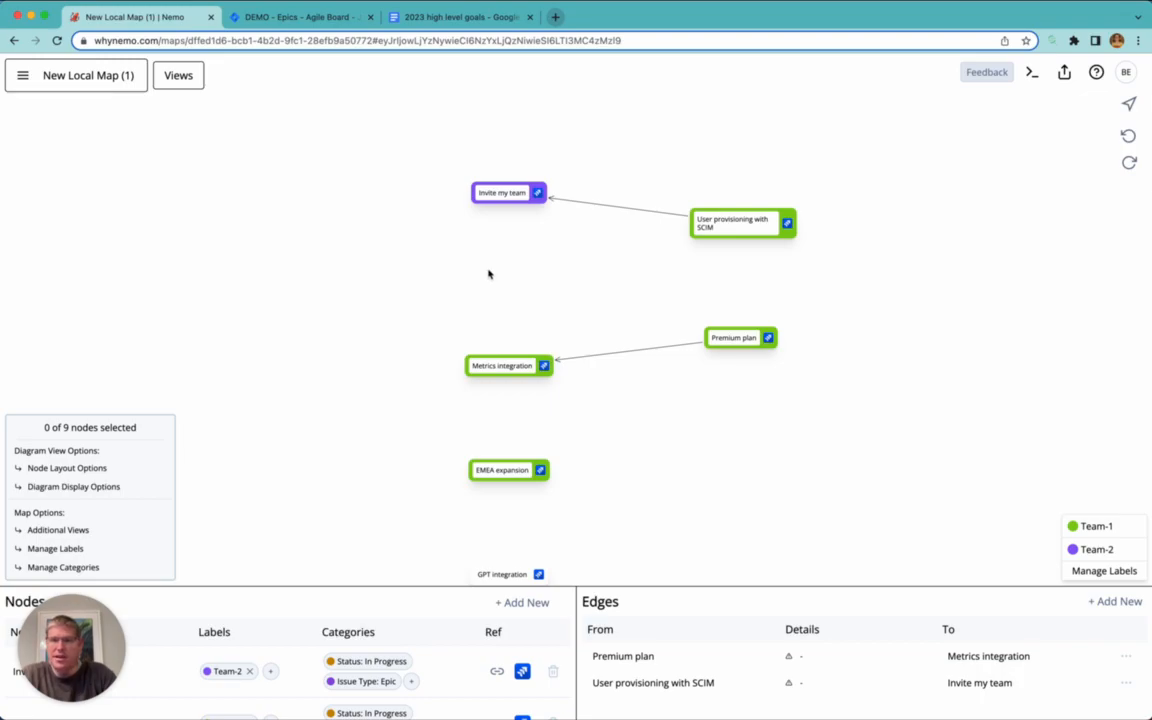
right_click(427, 284)
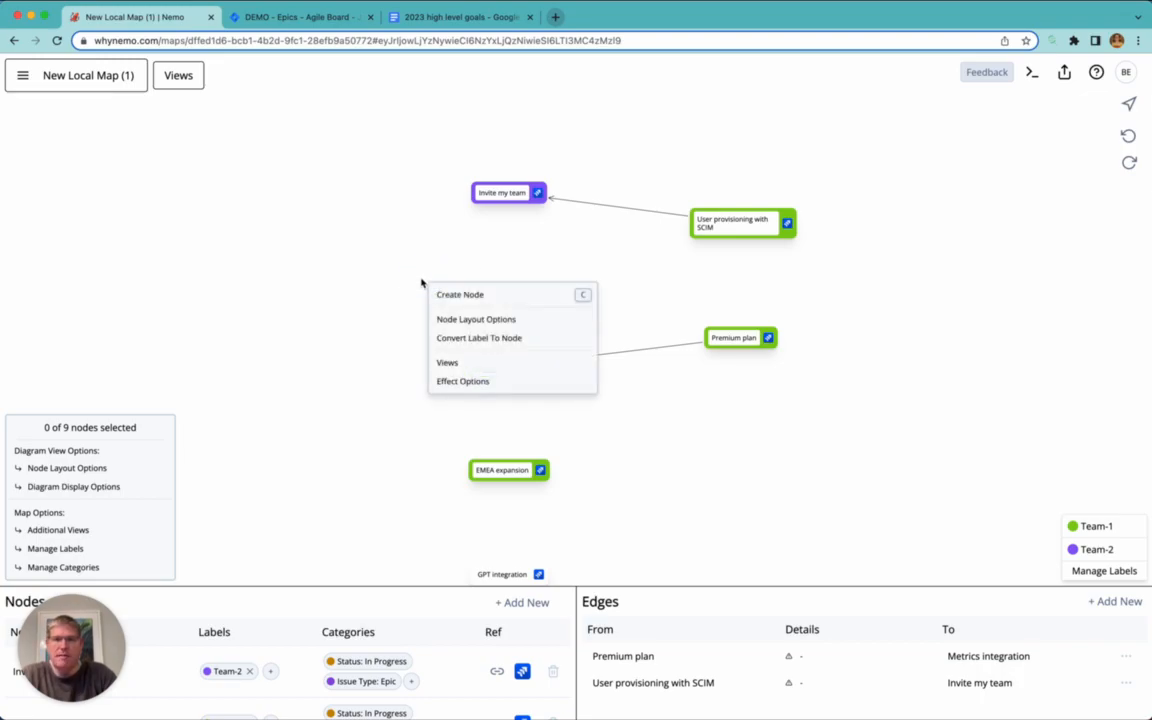
click(458, 320)
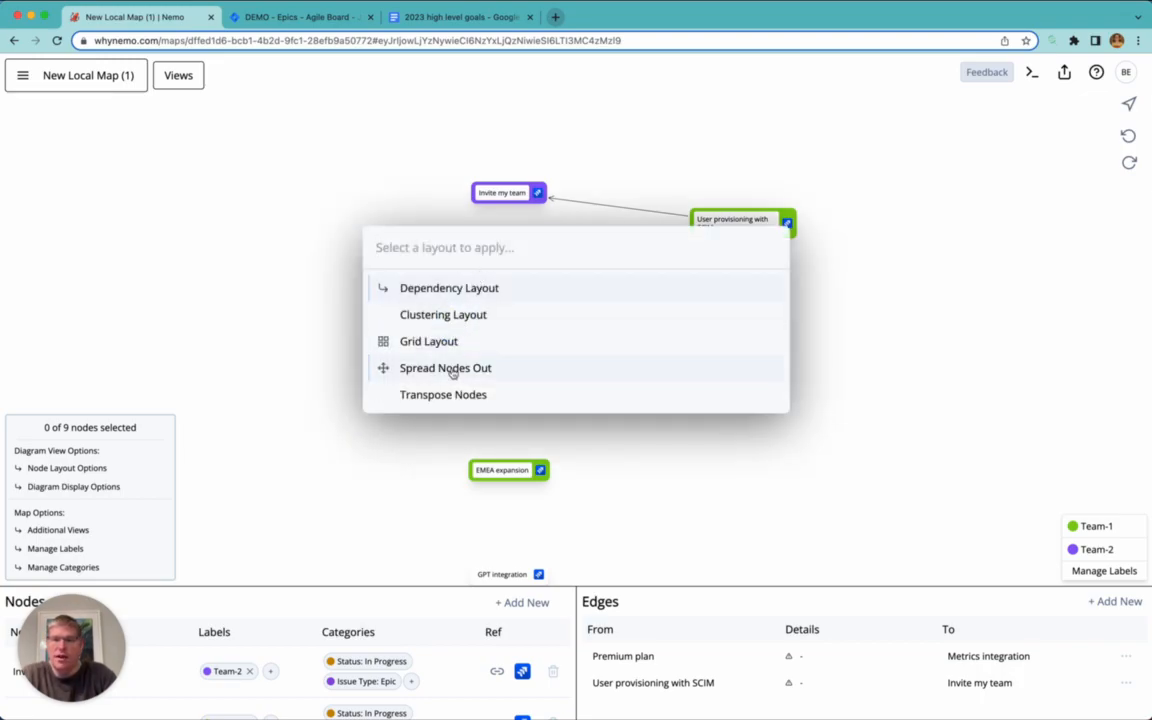
click(430, 341)
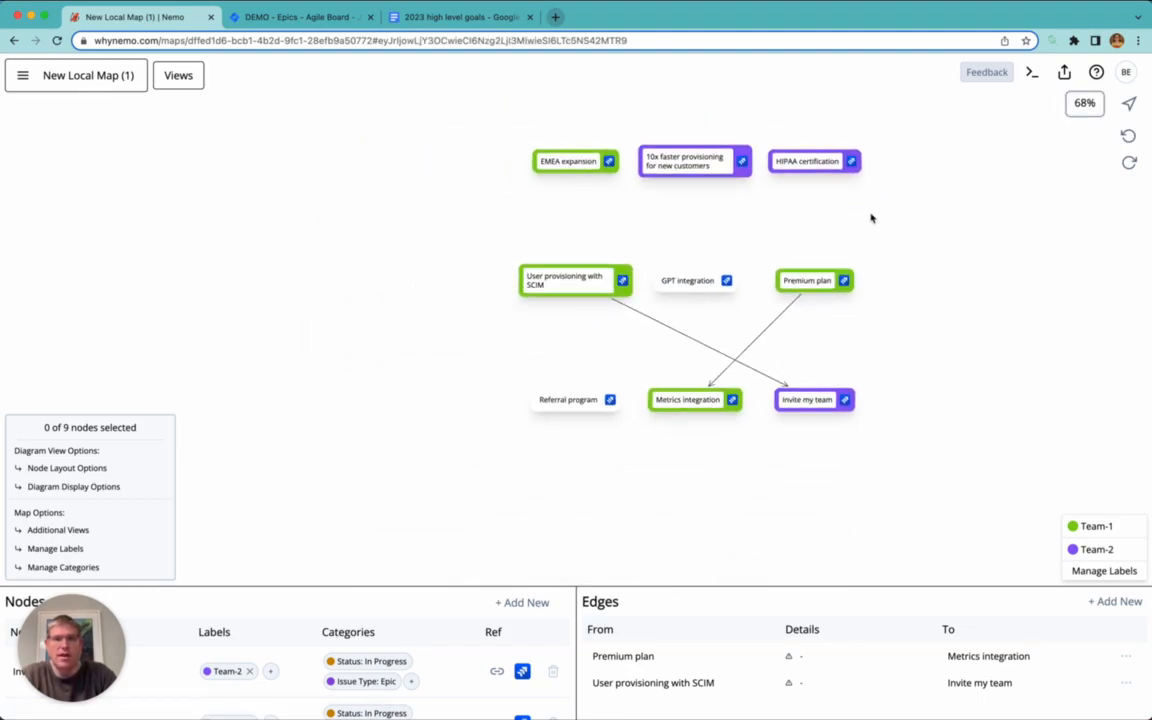
Step: Stack the Invite my team, GPT integration and Referral program nodes in a column to the left of the grid
drag(715, 295, 442, 262)
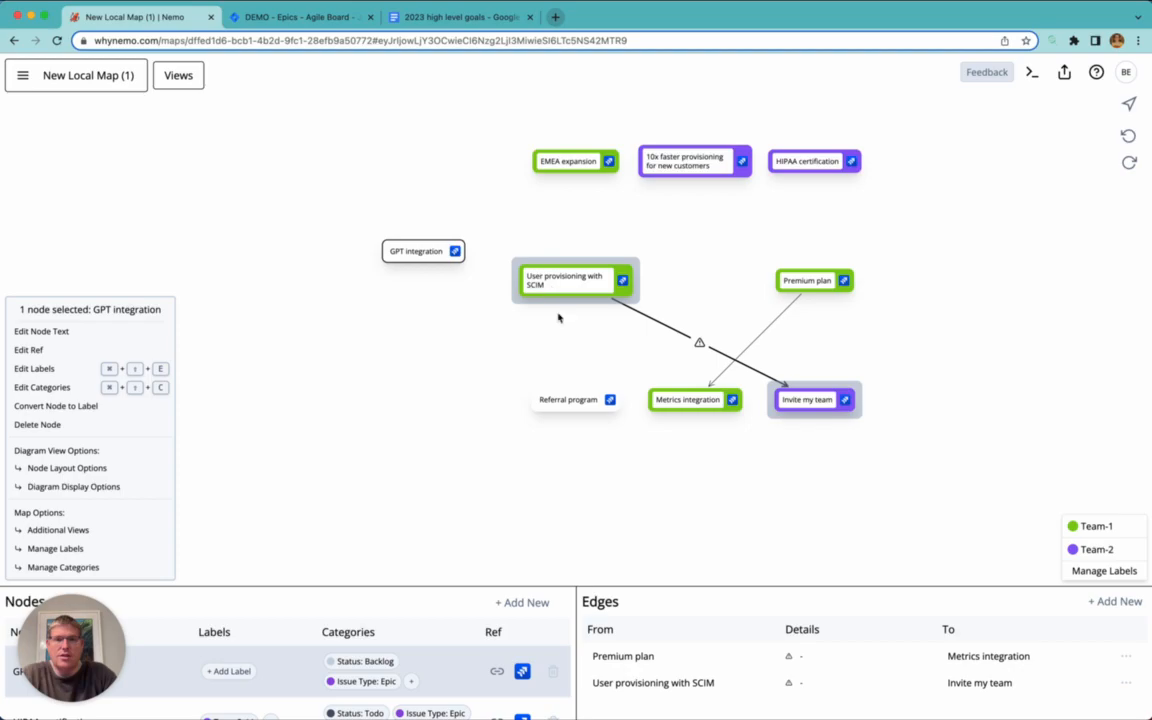
click(565, 398)
drag(565, 398, 430, 316)
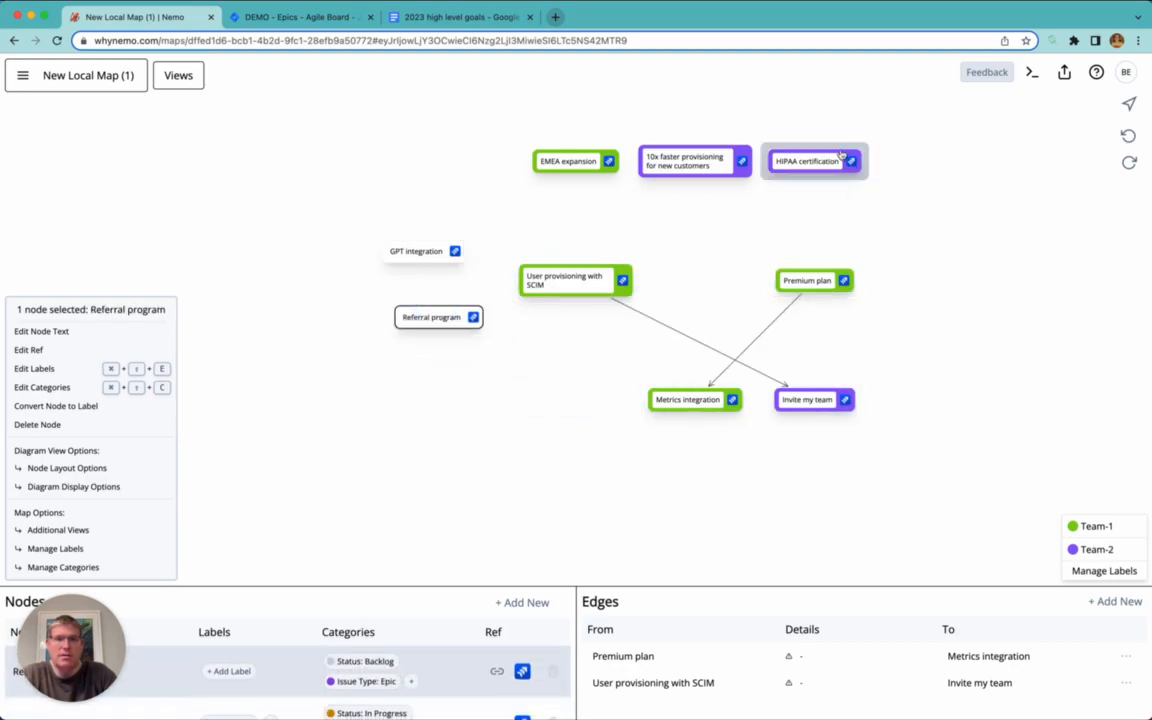
drag(820, 407, 417, 204)
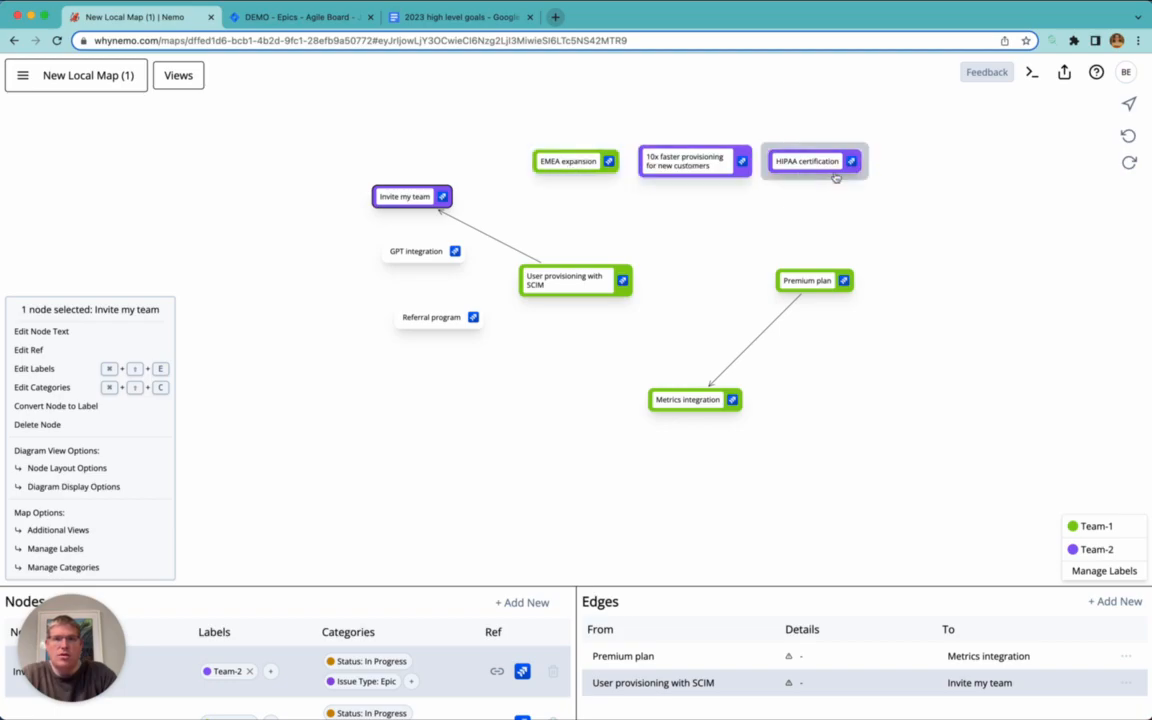
Step: Gather Premium plan, Metrics integration and HIPAA certification around User provisioning with SCIM, and stack EMEA expansion above 10x faster provisioning for new customers to the right
drag(807, 280, 576, 327)
drag(688, 399, 566, 397)
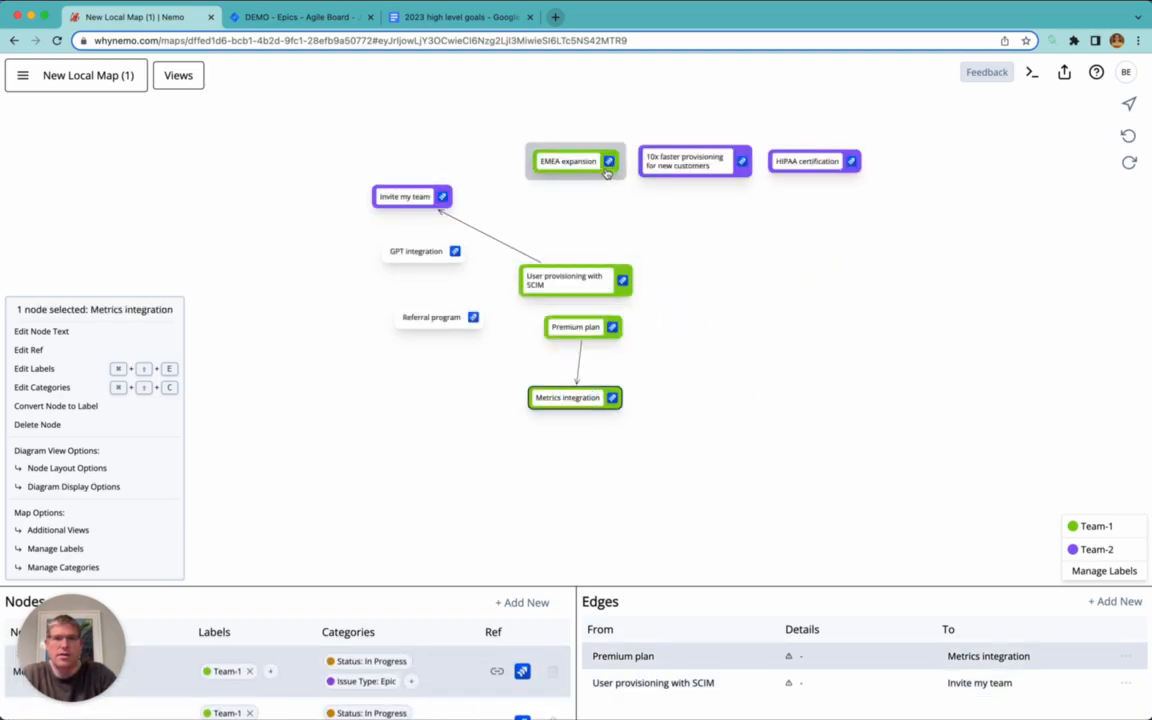
drag(805, 174, 580, 234)
drag(571, 165, 813, 220)
drag(660, 165, 811, 296)
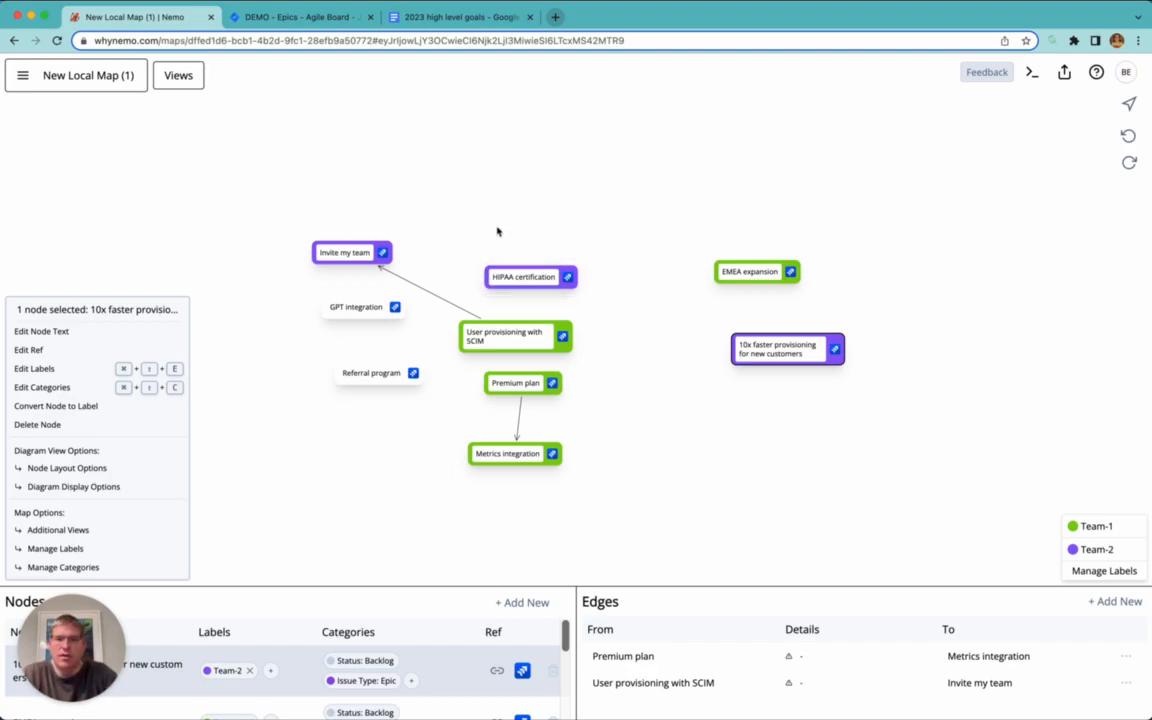
Step: Highlight the nodes labelled Team-1 and Team-2 in turn to examine each team's epics, and clear the node selection
mouse_move(1100, 528)
mouse_move(1094, 552)
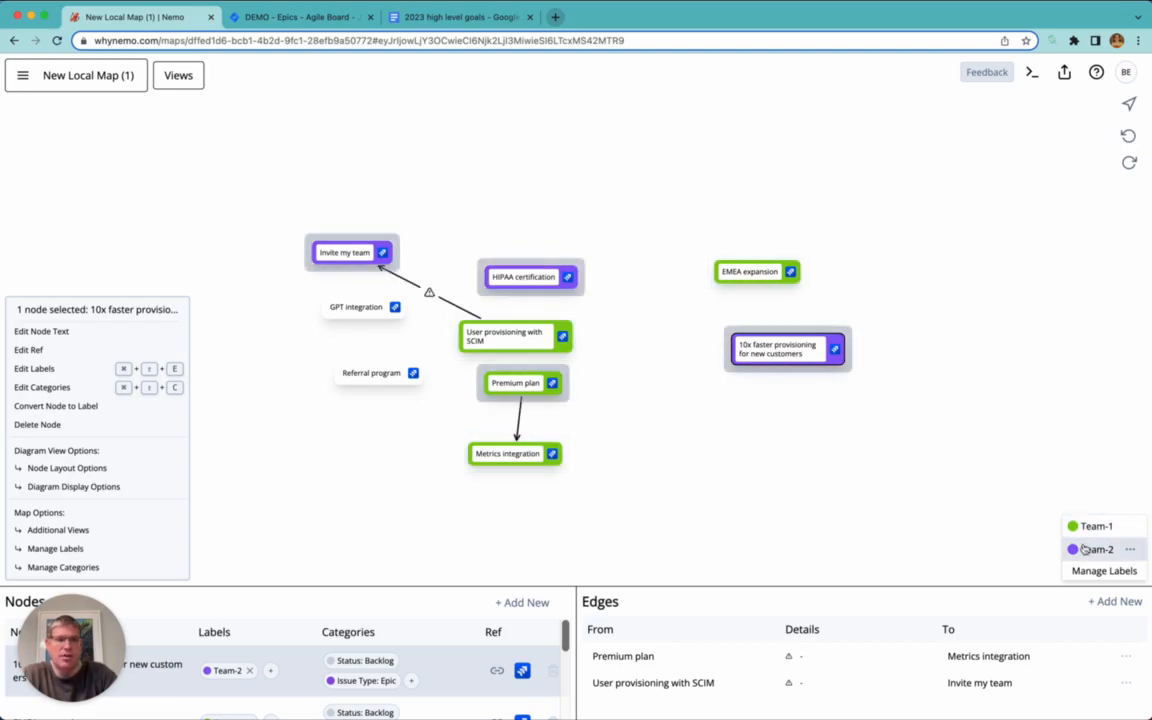
click(684, 409)
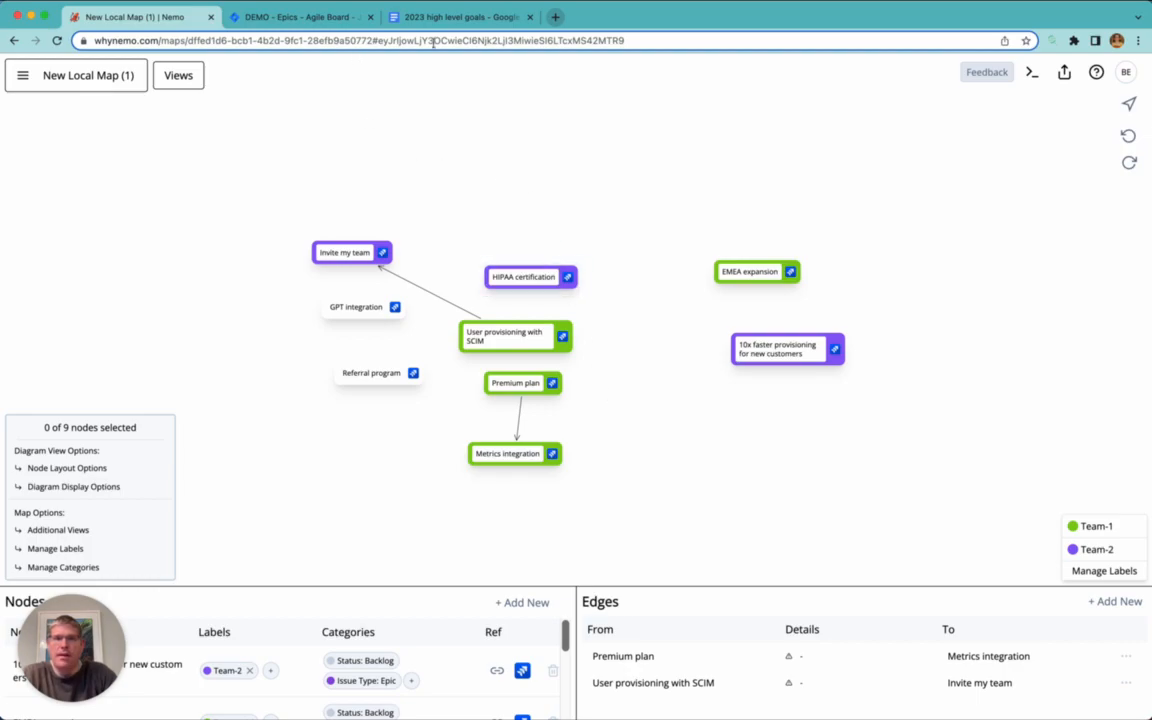
Step: Copy the 2023 goals list with its three sub-goals from the Google Docs document and paste it as nodes in the map's upper right area
click(477, 28)
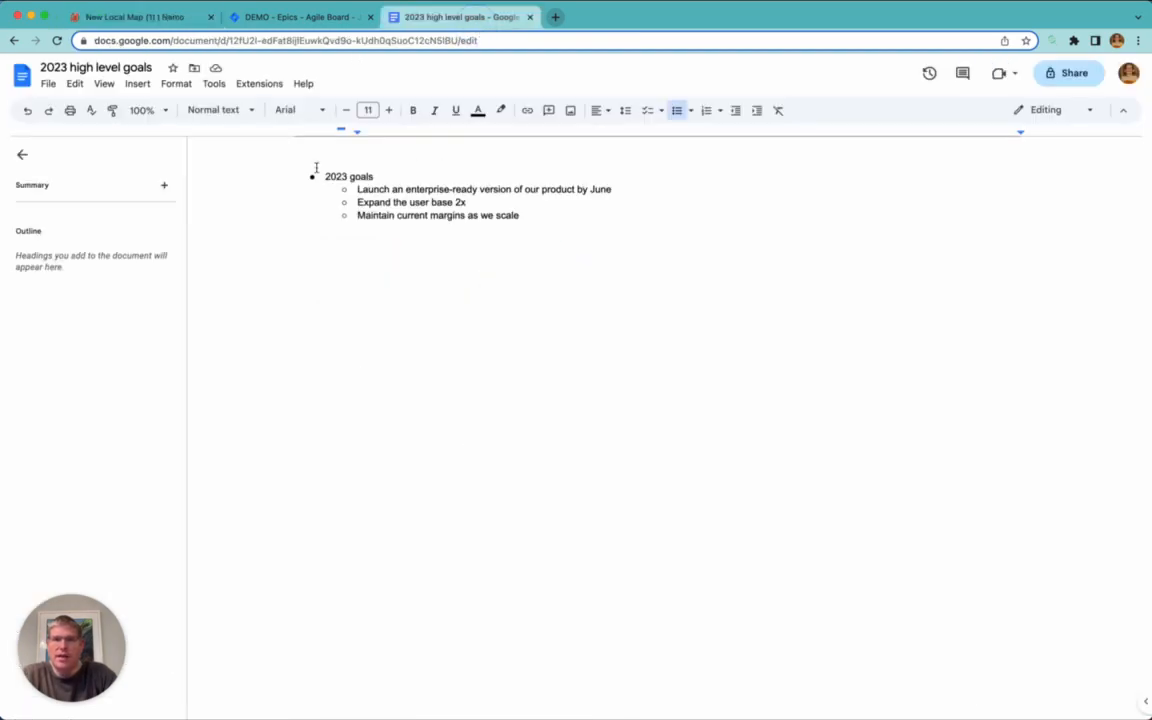
drag(321, 175, 538, 214)
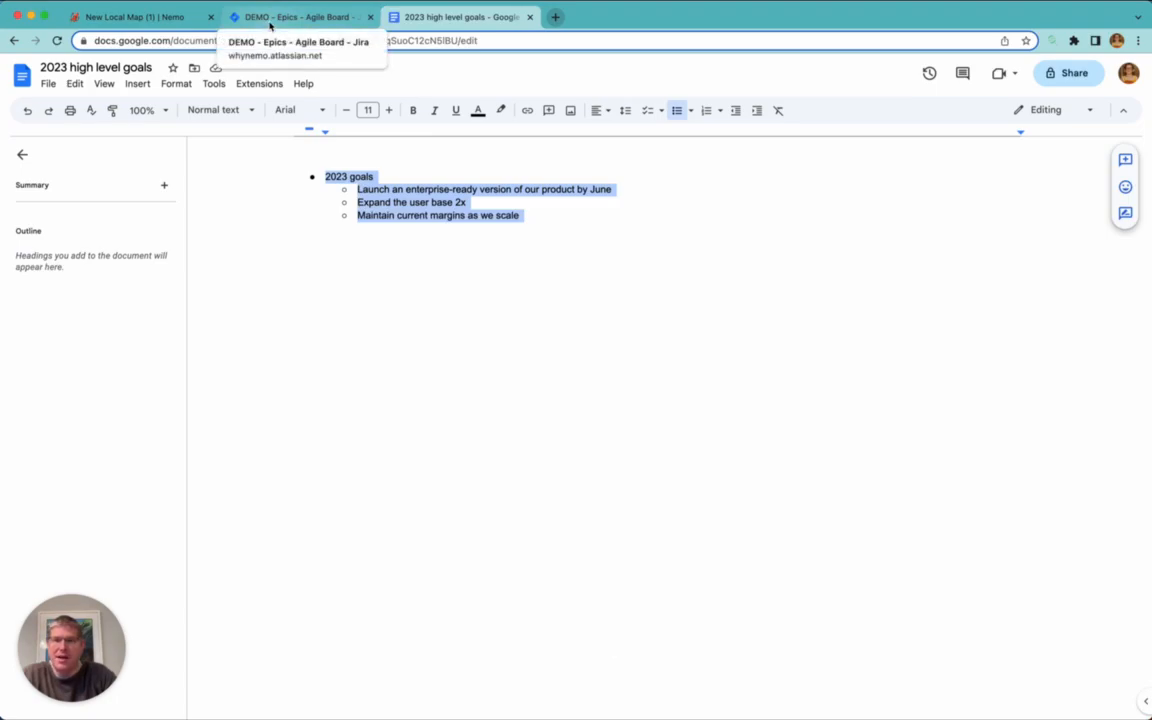
click(134, 20)
click(848, 186)
key(super+v)
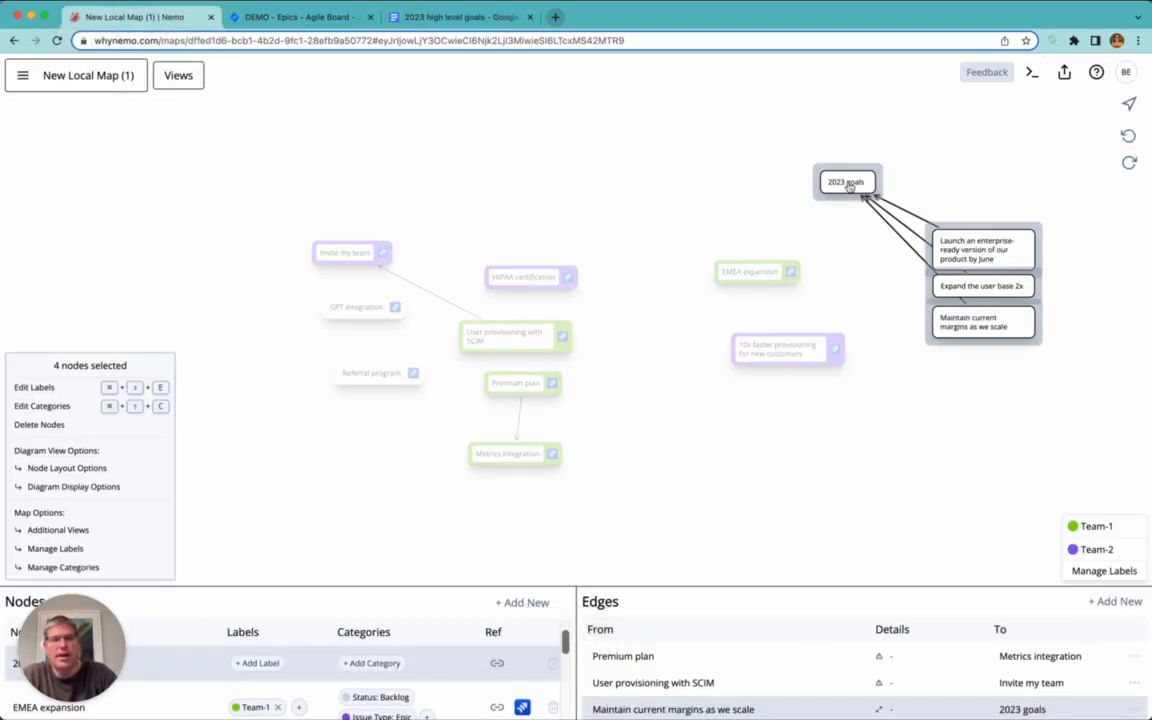
click(851, 237)
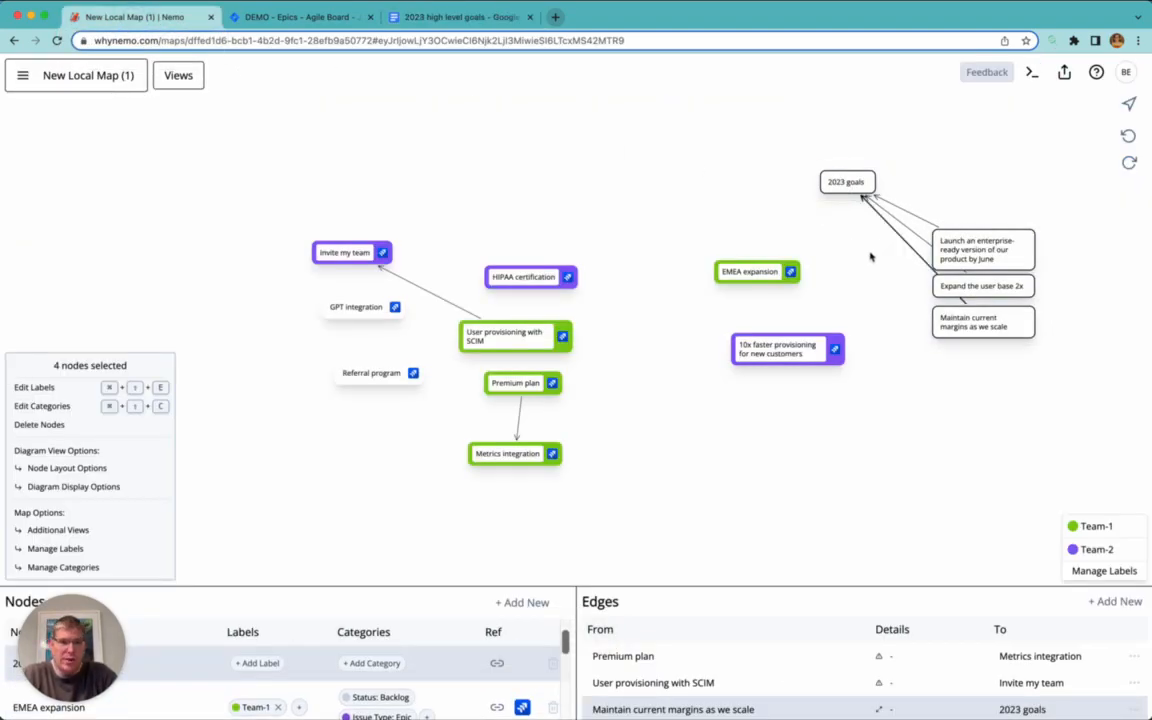
Step: Nudge EMEA expansion down and right, and move the 2023 goals node with its three sub-goals above the epics
click(904, 180)
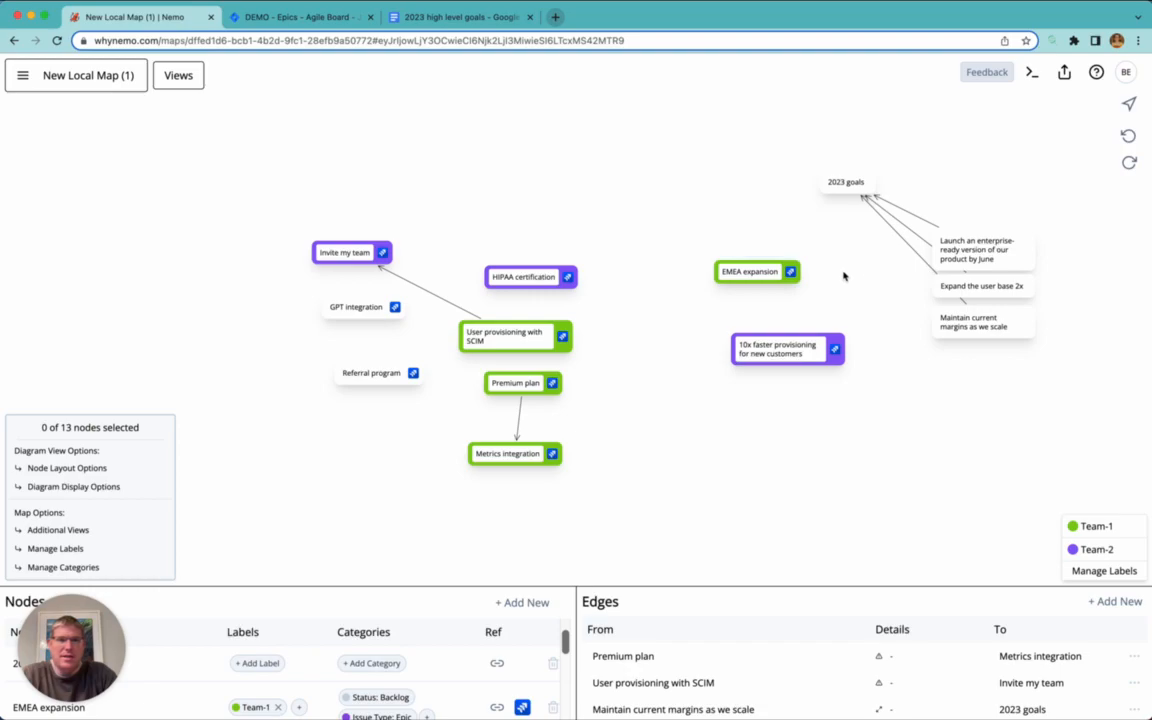
drag(760, 276, 780, 293)
drag(830, 116, 1030, 337)
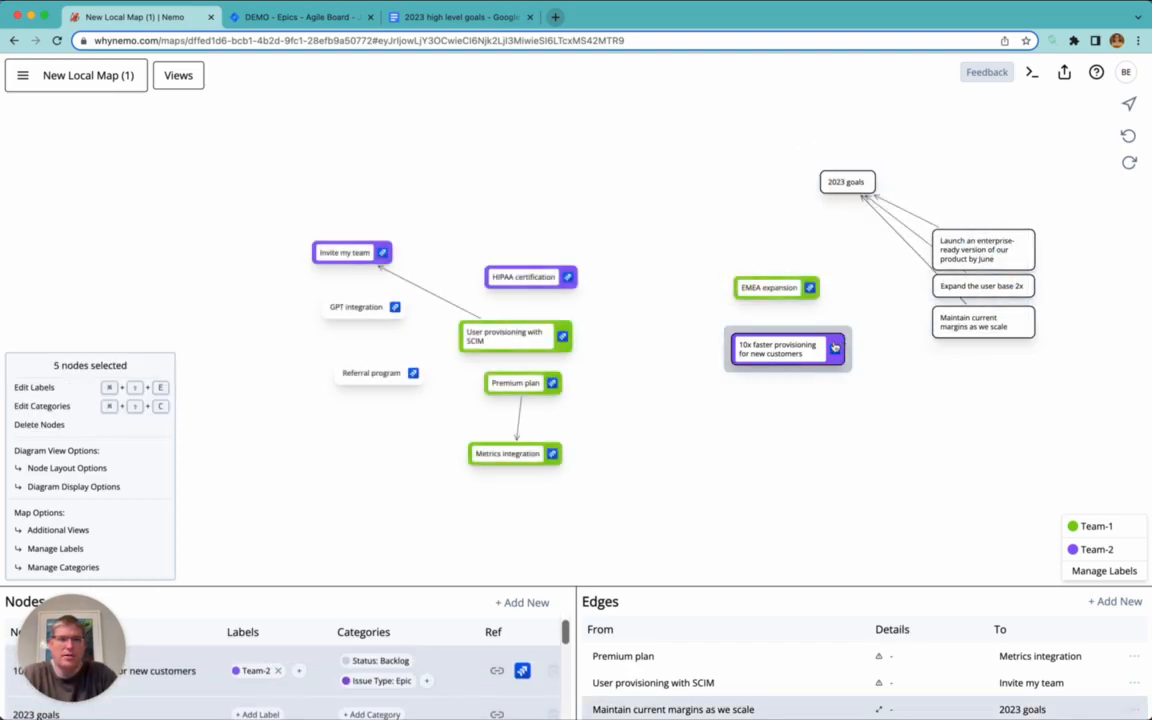
drag(965, 240, 700, 146)
click(854, 136)
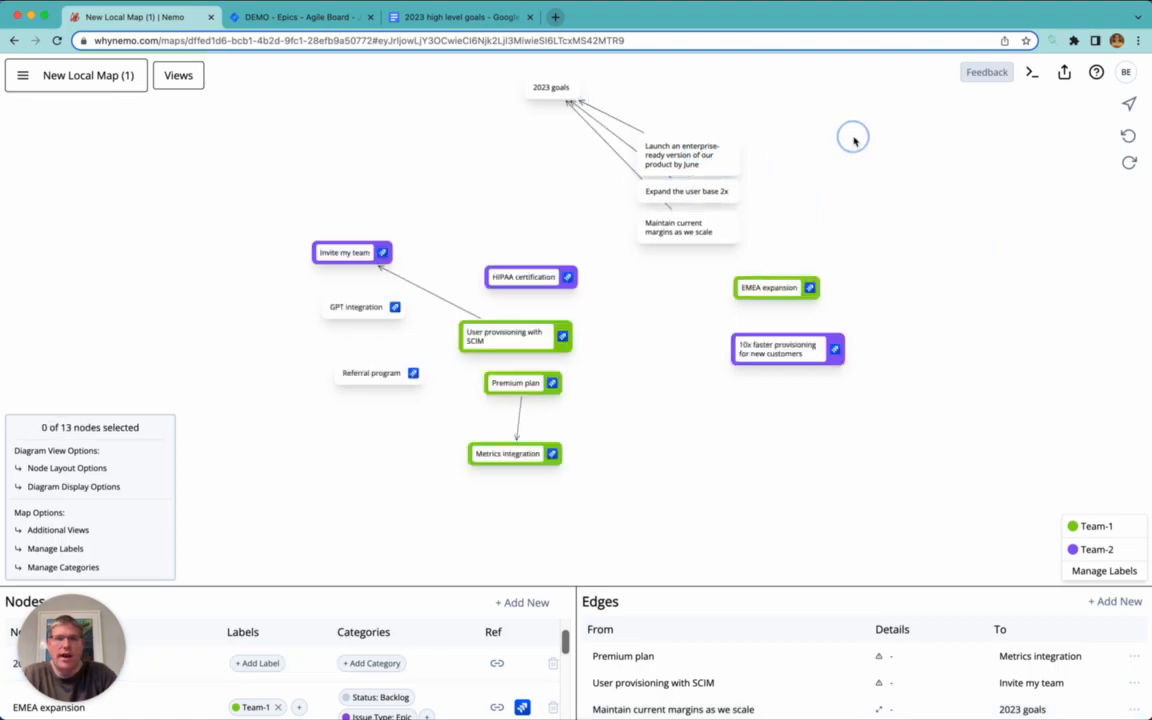
Step: Convert the 2023 goals node to a label and place each of the three goals above its own epic column
right_click(550, 88)
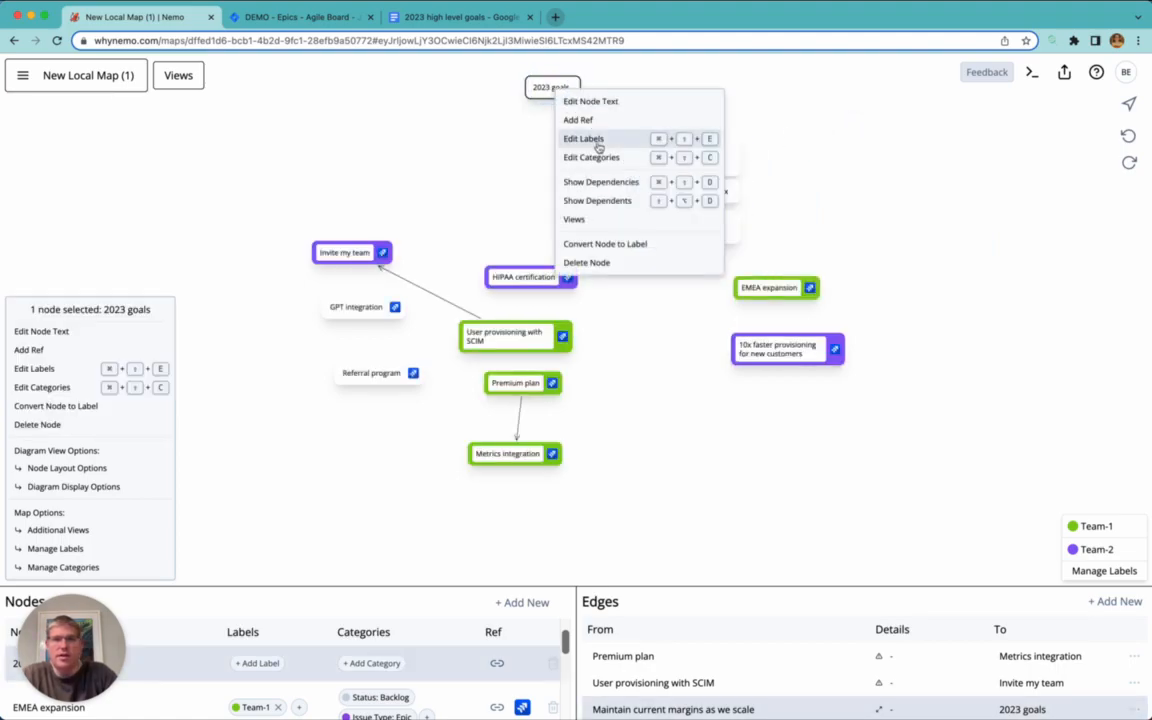
click(596, 245)
drag(686, 177, 522, 193)
drag(688, 192, 352, 167)
click(698, 200)
drag(698, 200, 755, 160)
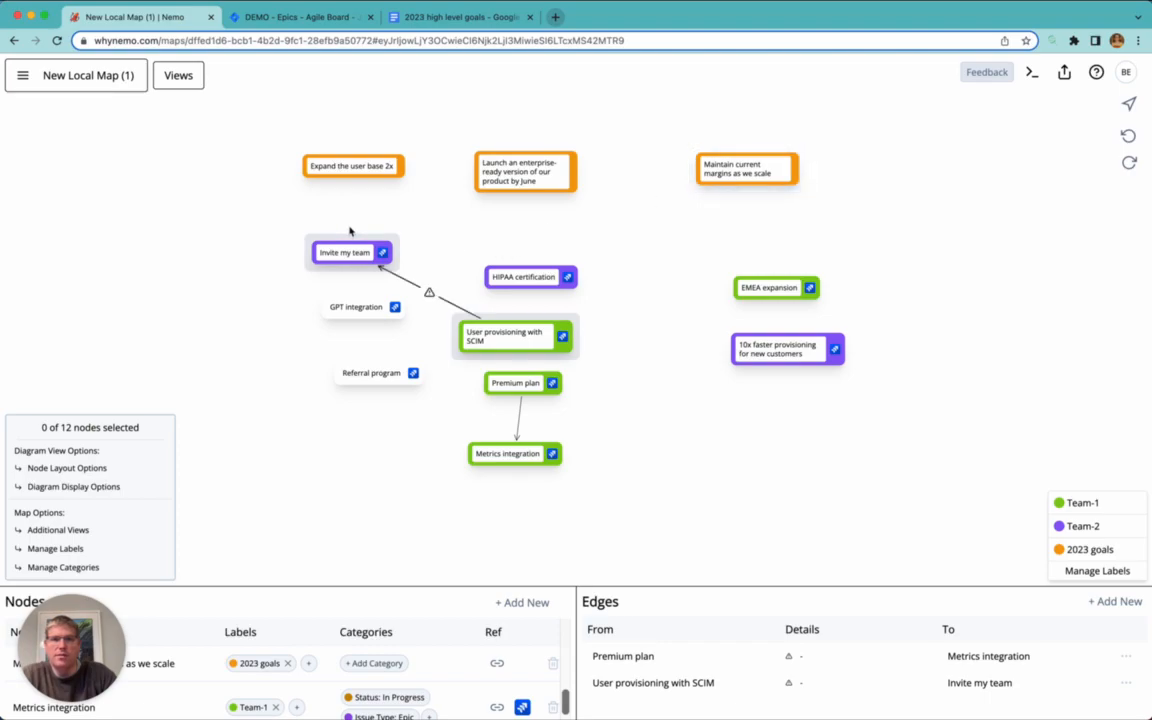
Step: Connect Invite my team, GPT integration and Referral program to Expand the user base 2x with Helps edges
drag(343, 238, 357, 177)
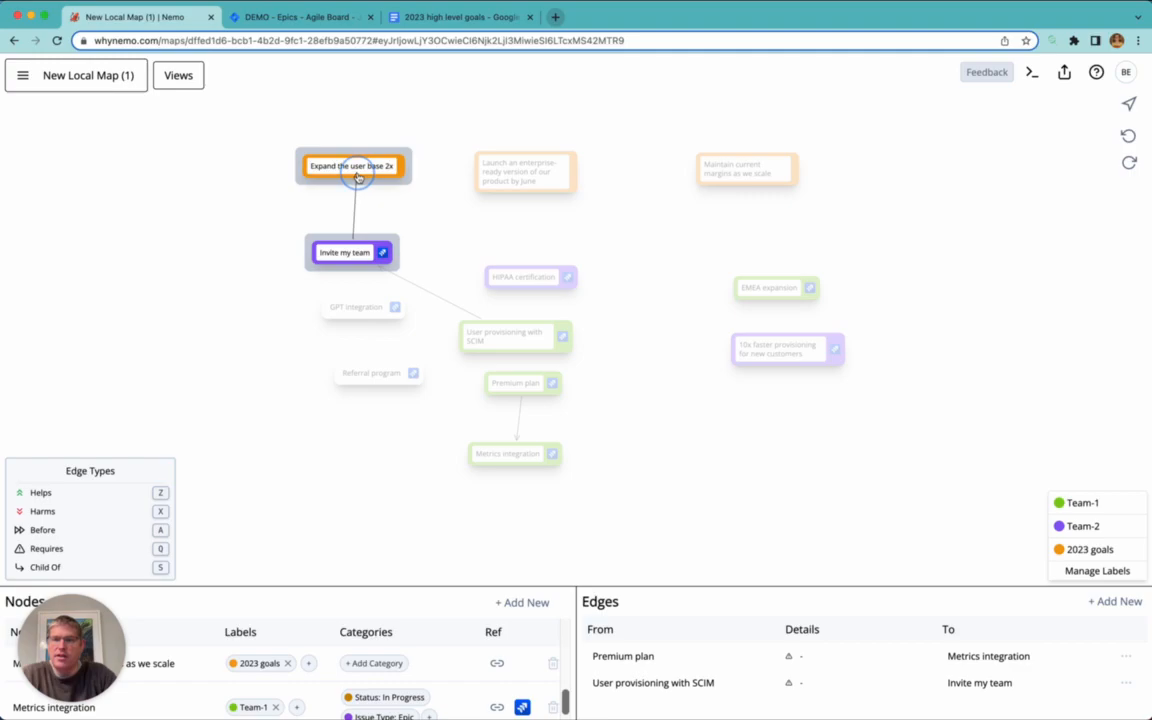
drag(357, 177, 355, 175)
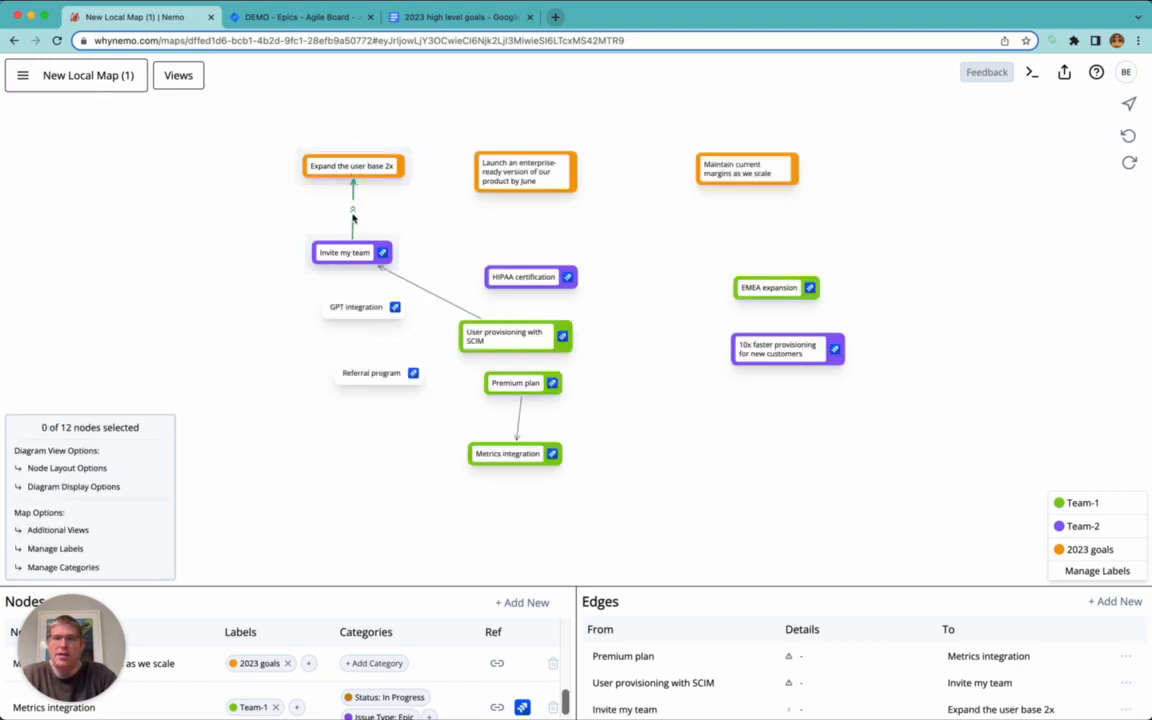
drag(363, 295, 355, 165)
drag(372, 362, 355, 166)
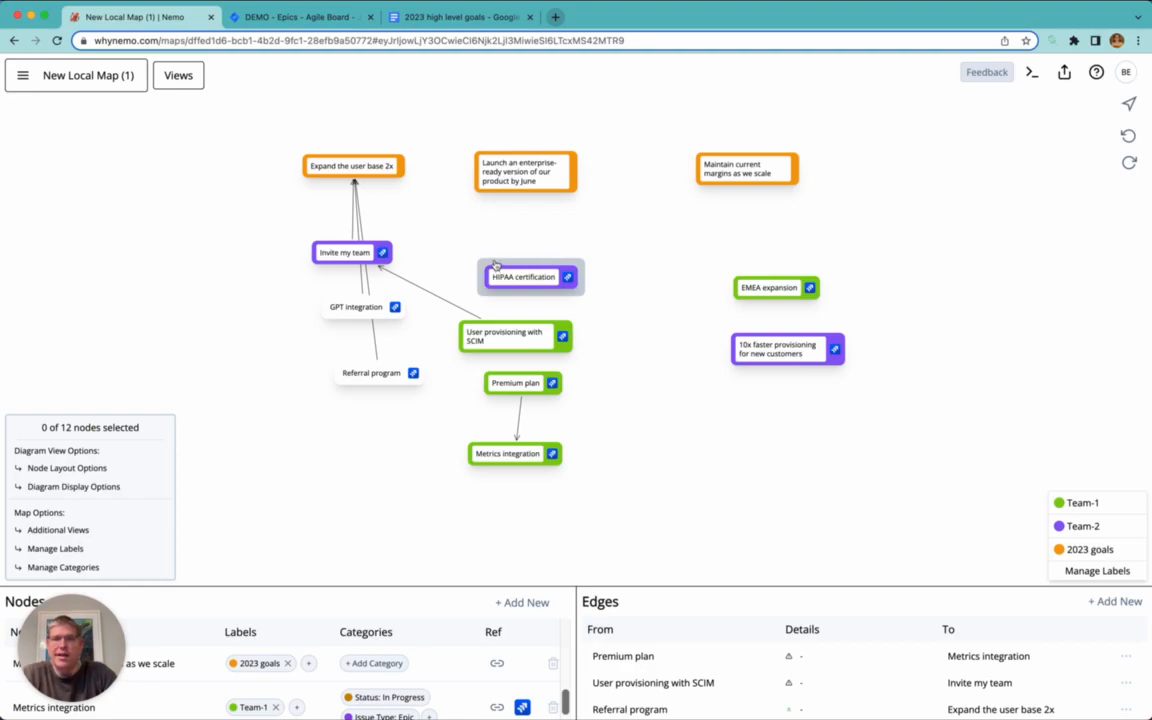
Step: Connect HIPAA certification, User provisioning with SCIM and Premium plan to Launch an enterprise-ready version of our product by June with Helps edges
drag(495, 264, 504, 171)
drag(493, 311, 503, 192)
drag(500, 383, 518, 180)
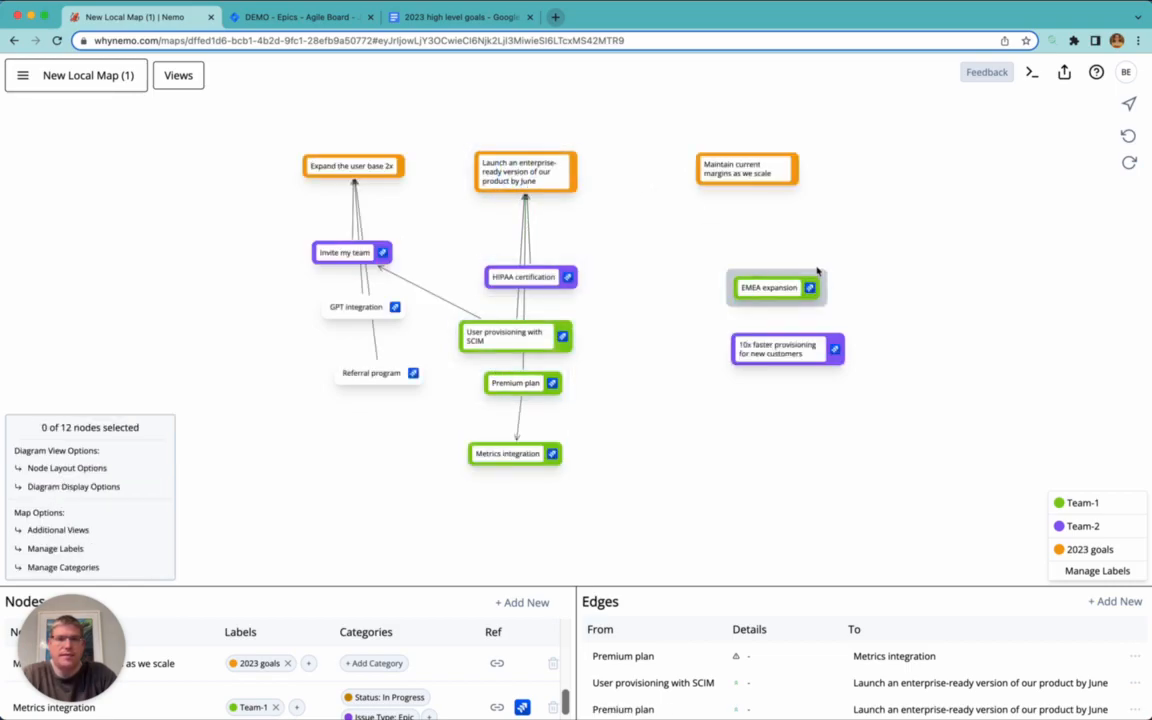
Step: Connect EMEA expansion and 10x faster provisioning for new customers to Maintain current margins as we scale with Helps edges, shifting the latter epic left
drag(786, 277, 748, 175)
drag(784, 337, 730, 172)
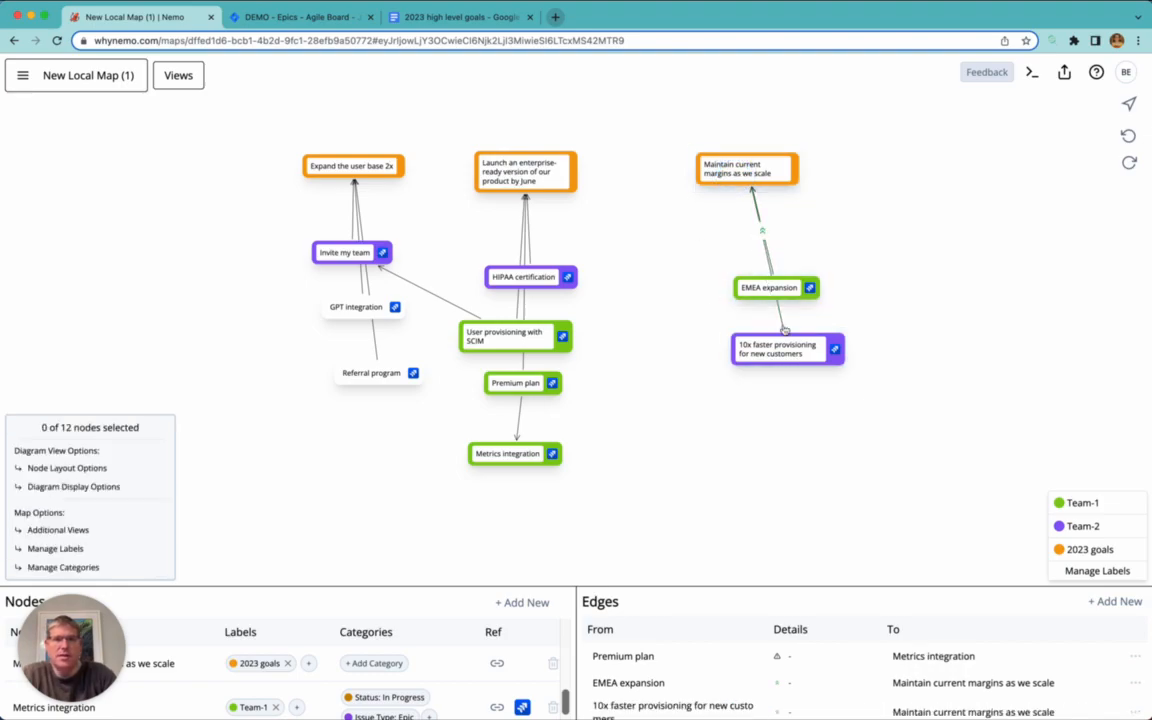
click(807, 373)
key(Escape)
drag(803, 360, 753, 360)
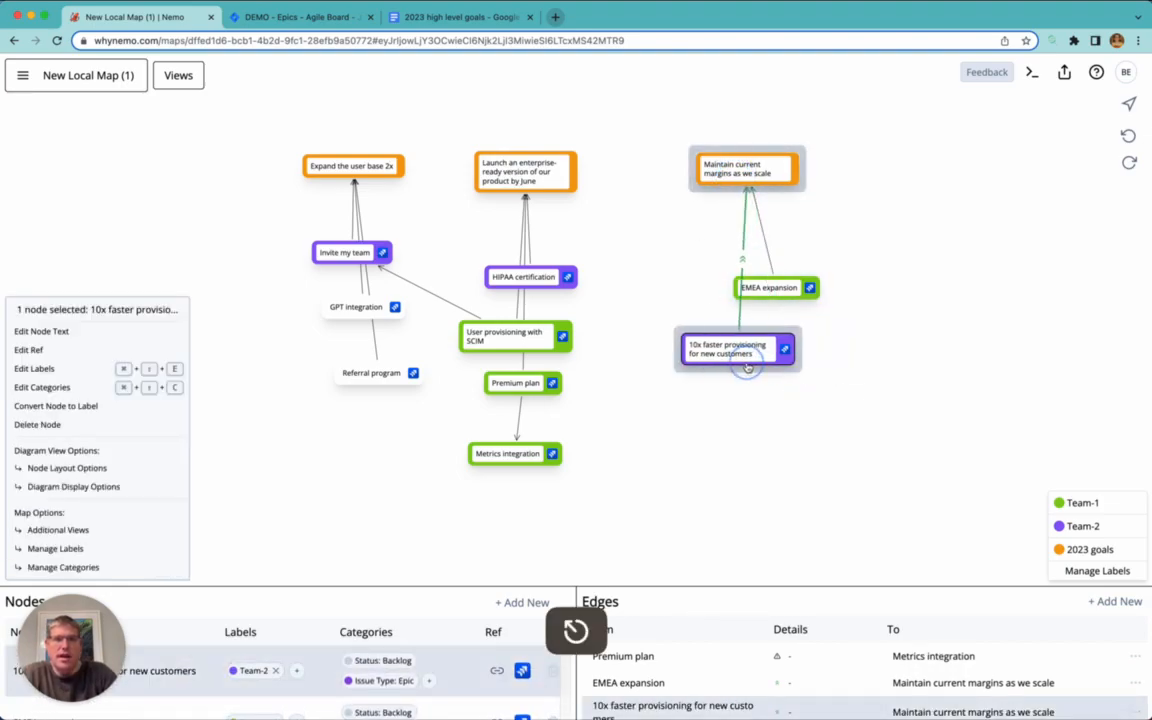
click(848, 361)
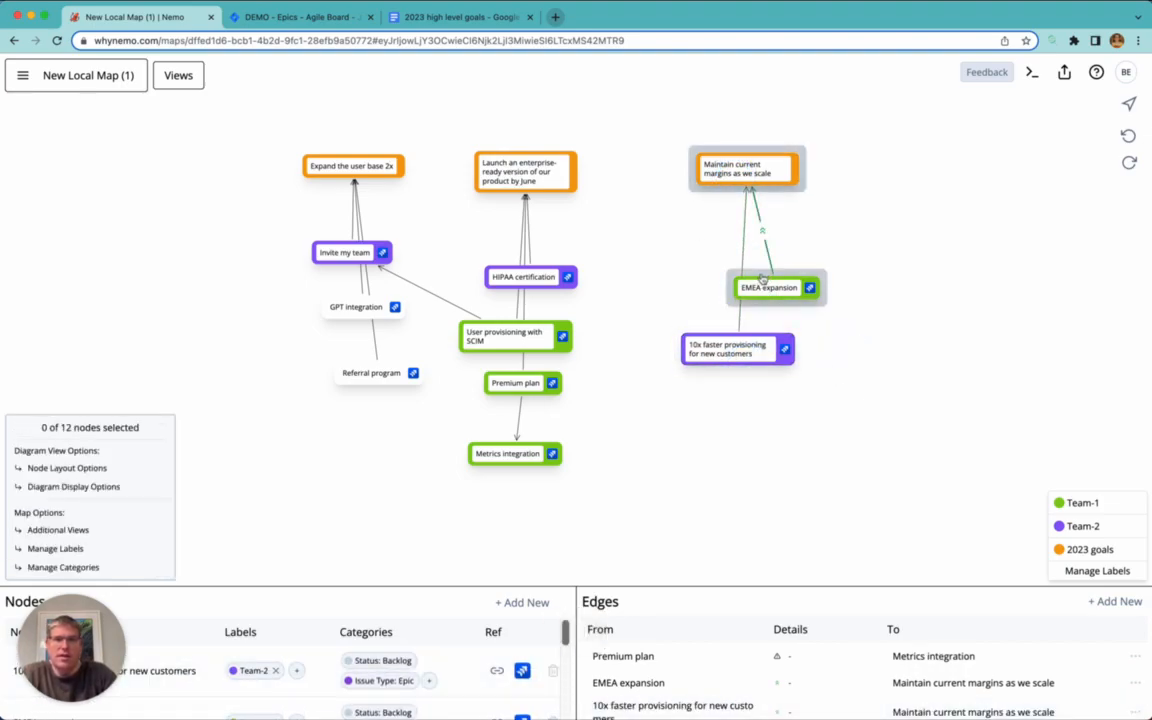
Step: Add Helps edges from EMEA expansion to the enterprise-ready launch goal and from User provisioning with SCIM to the current margins goal
drag(762, 278, 562, 192)
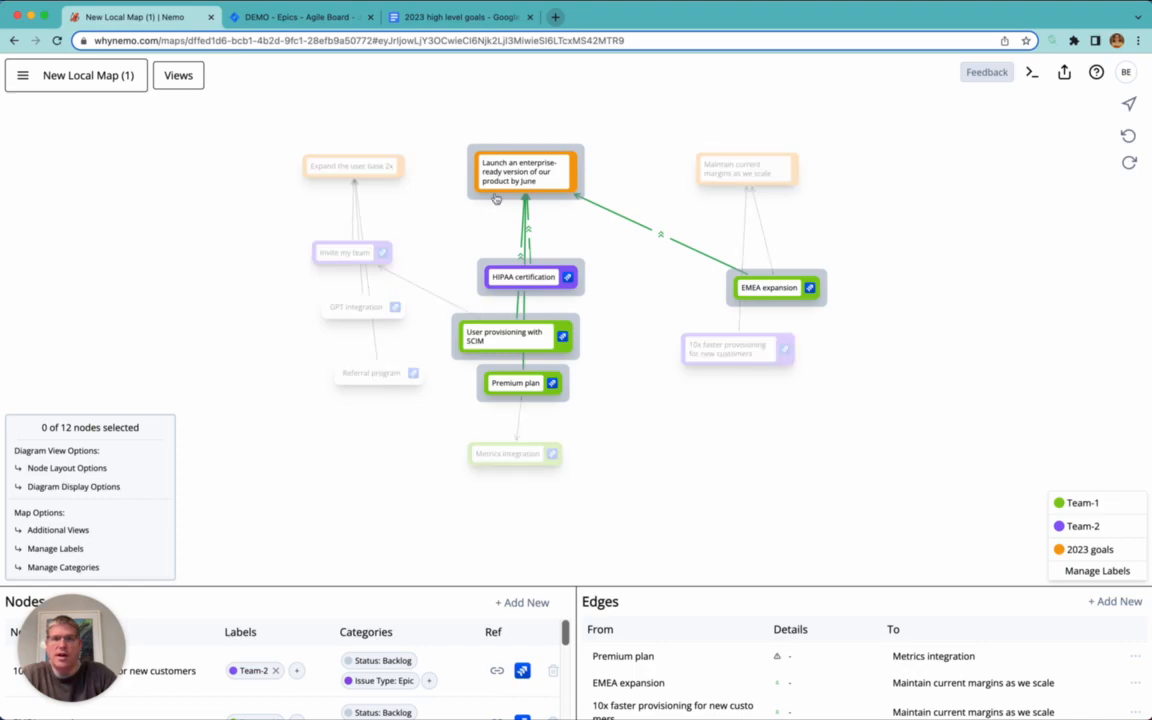
drag(580, 345, 752, 182)
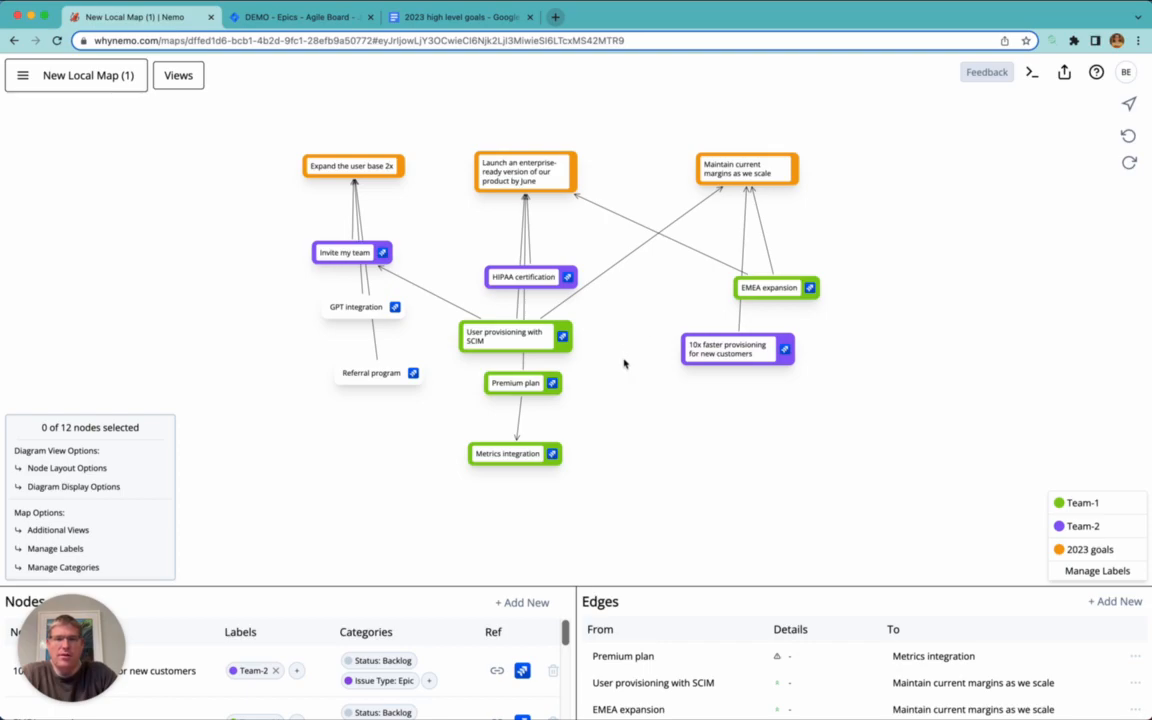
drag(261, 231, 839, 464)
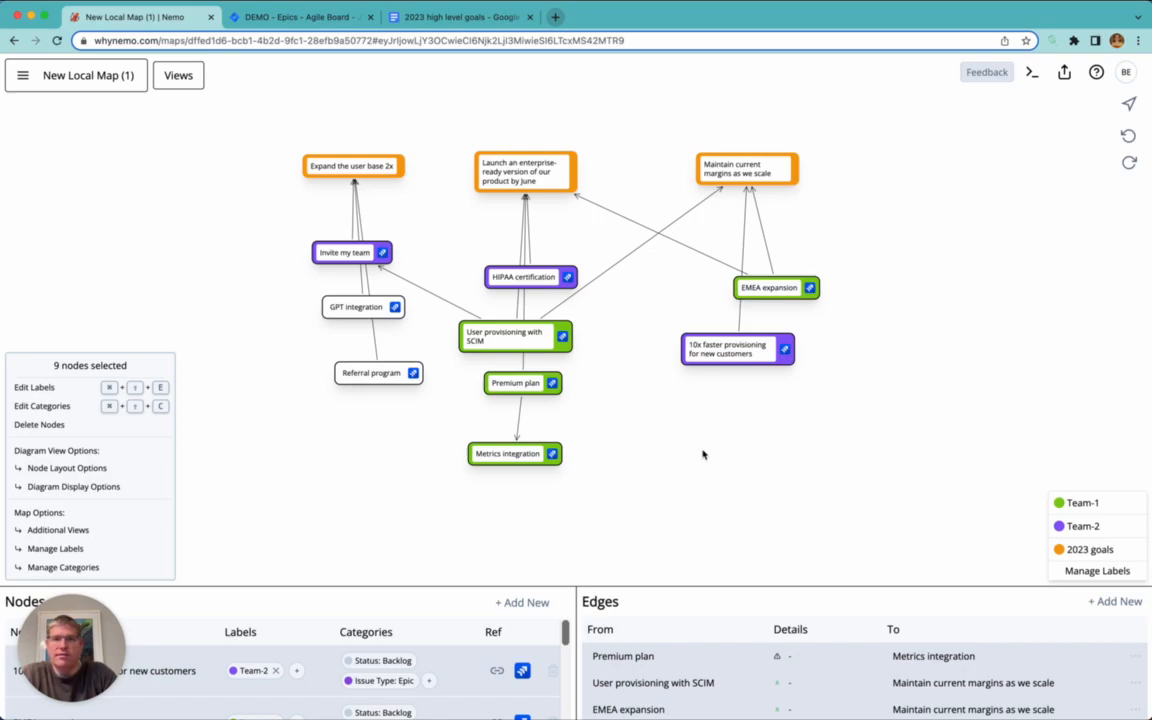
click(645, 386)
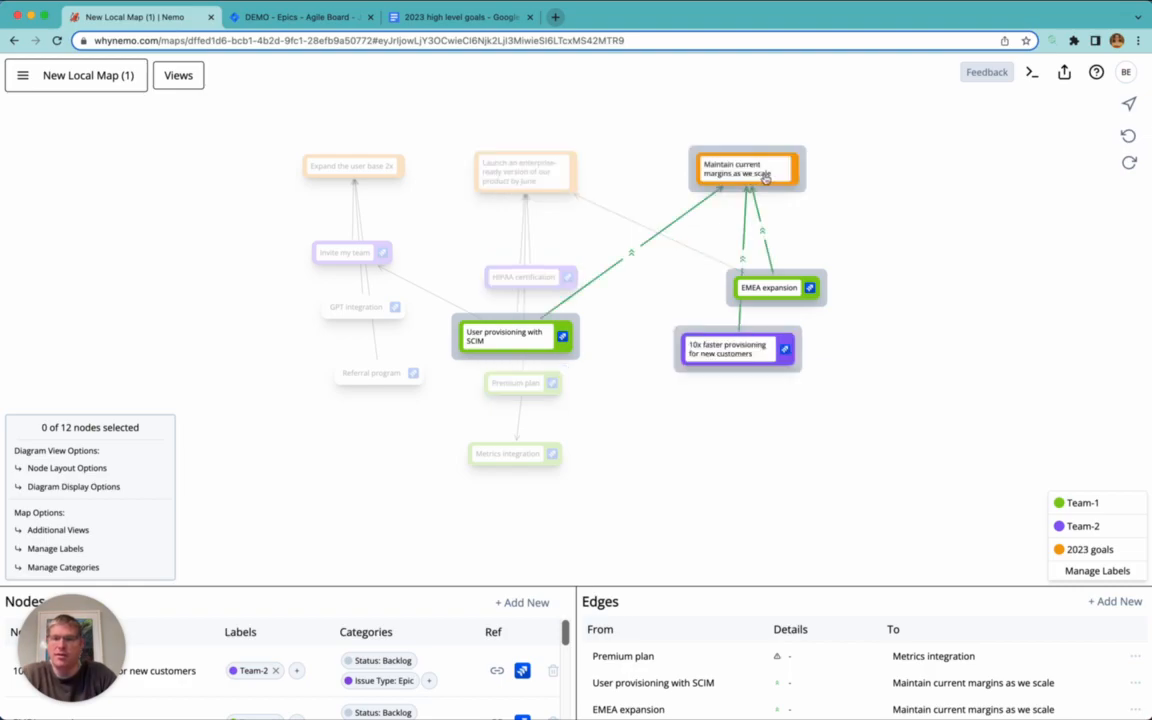
Step: Apply the Dependency Layout to the nine epic nodes below the goals
drag(209, 245, 866, 403)
right_click(834, 497)
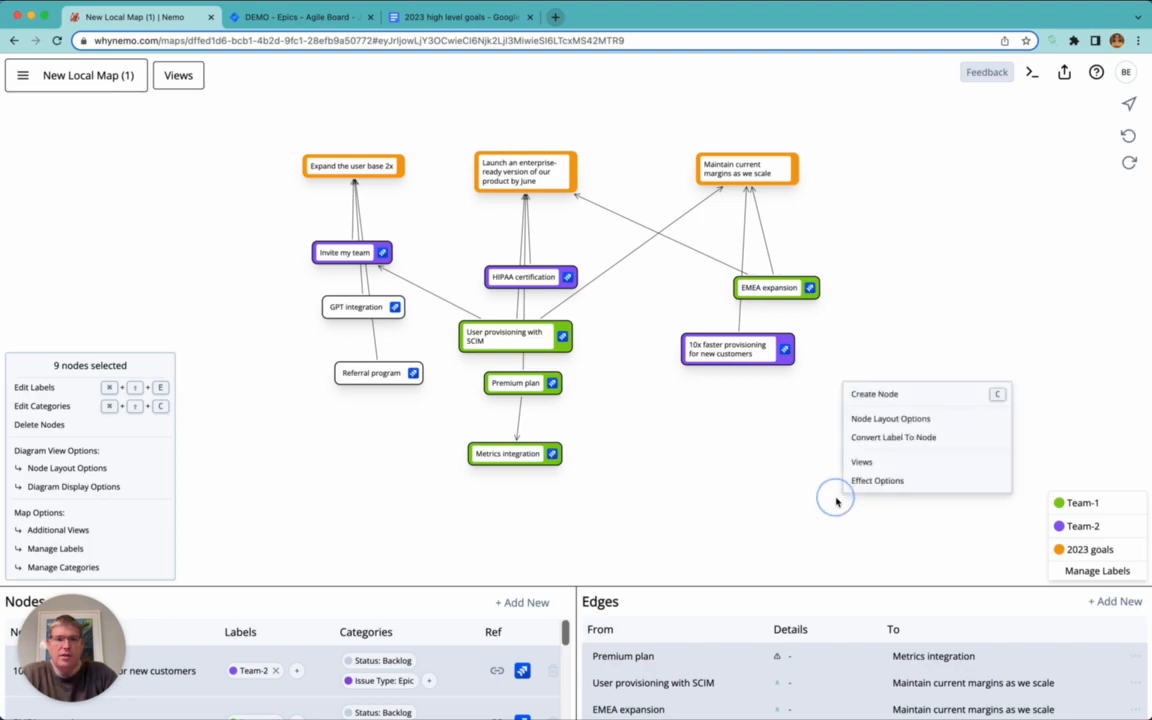
click(893, 419)
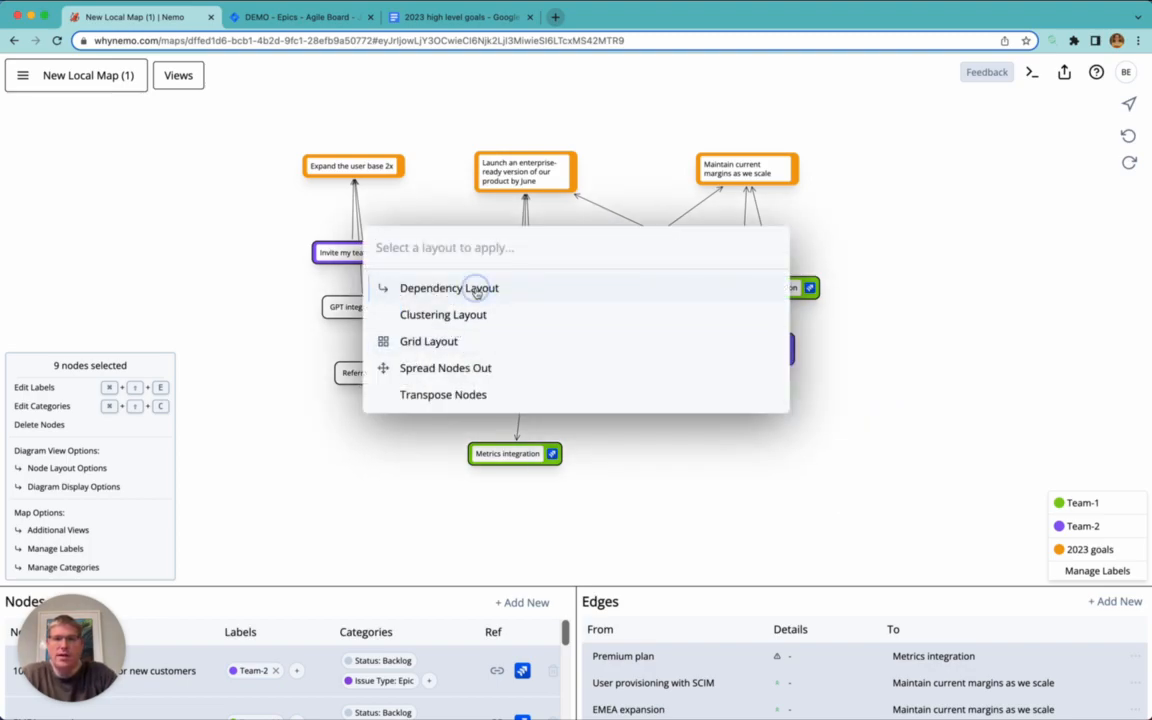
click(470, 288)
click(990, 262)
scroll(990, 263, down, 3)
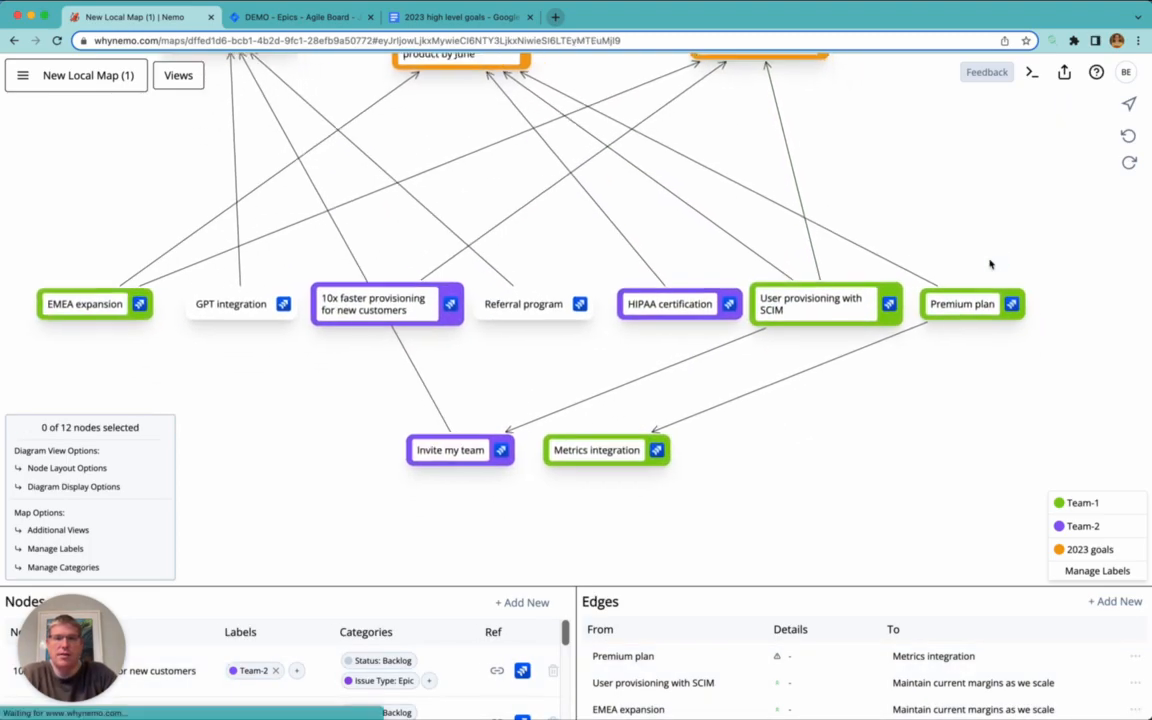
scroll(991, 265, up, 1)
scroll(990, 264, down, 3)
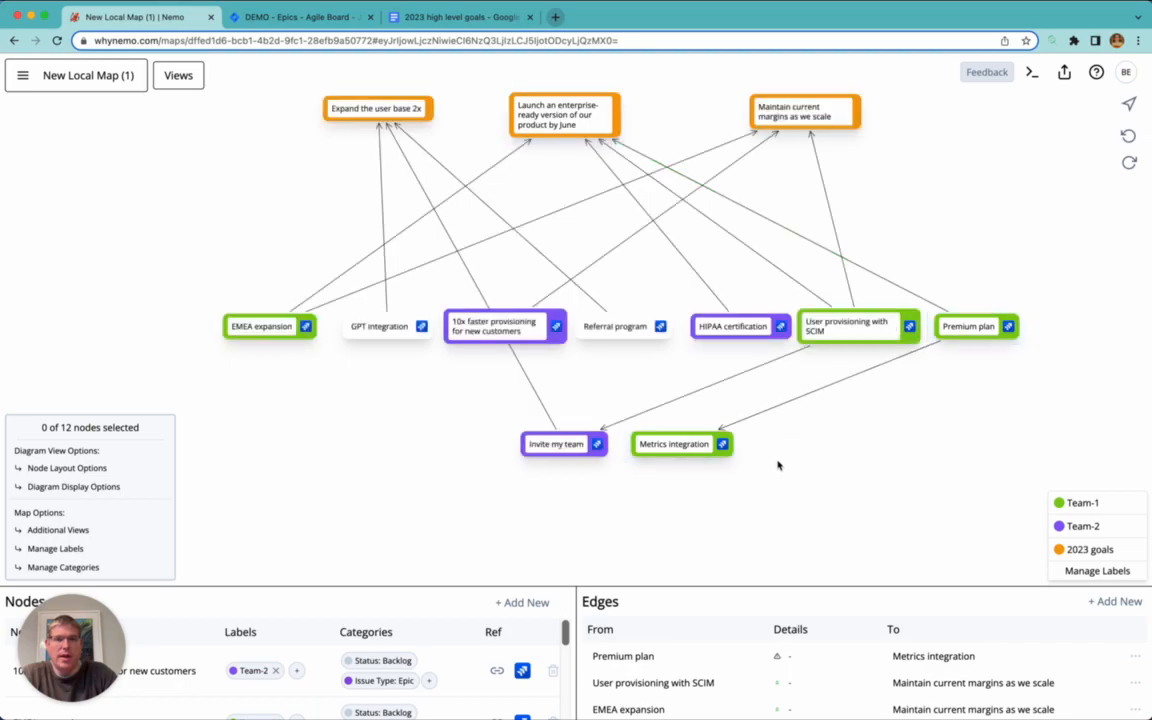
Step: Add a Requires edge from HIPAA certification to Premium plan and reapply the Dependency Layout to the nine epics
drag(733, 341, 968, 326)
key(q)
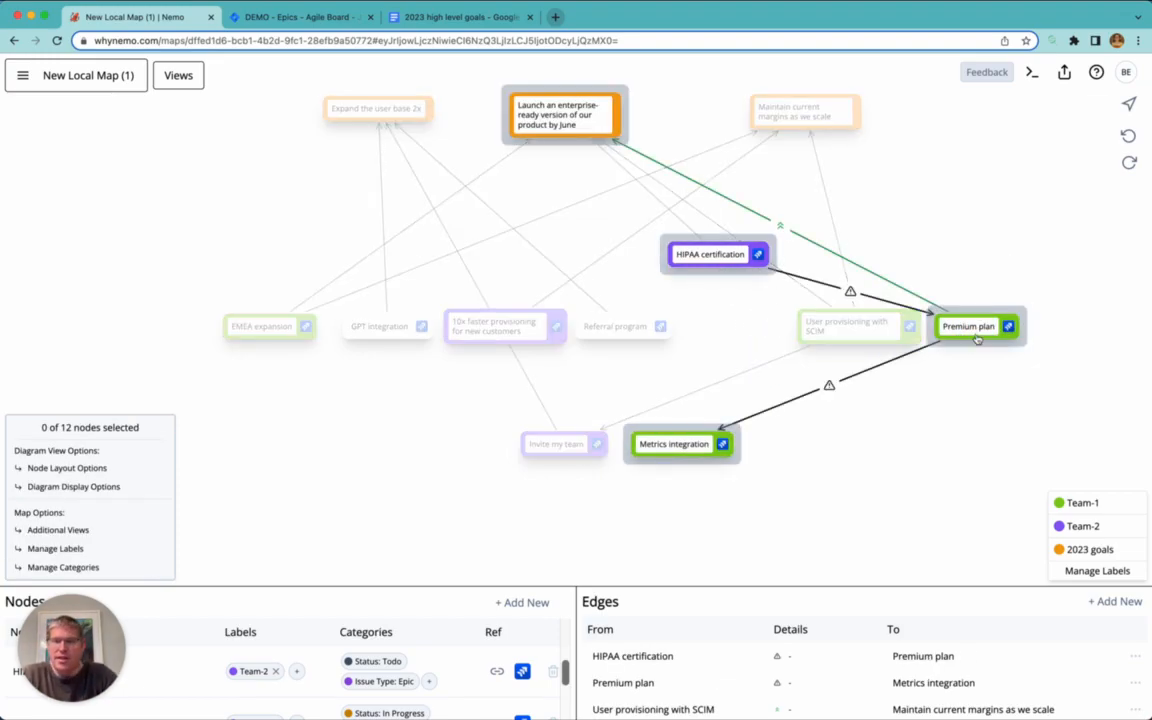
drag(160, 212, 1022, 502)
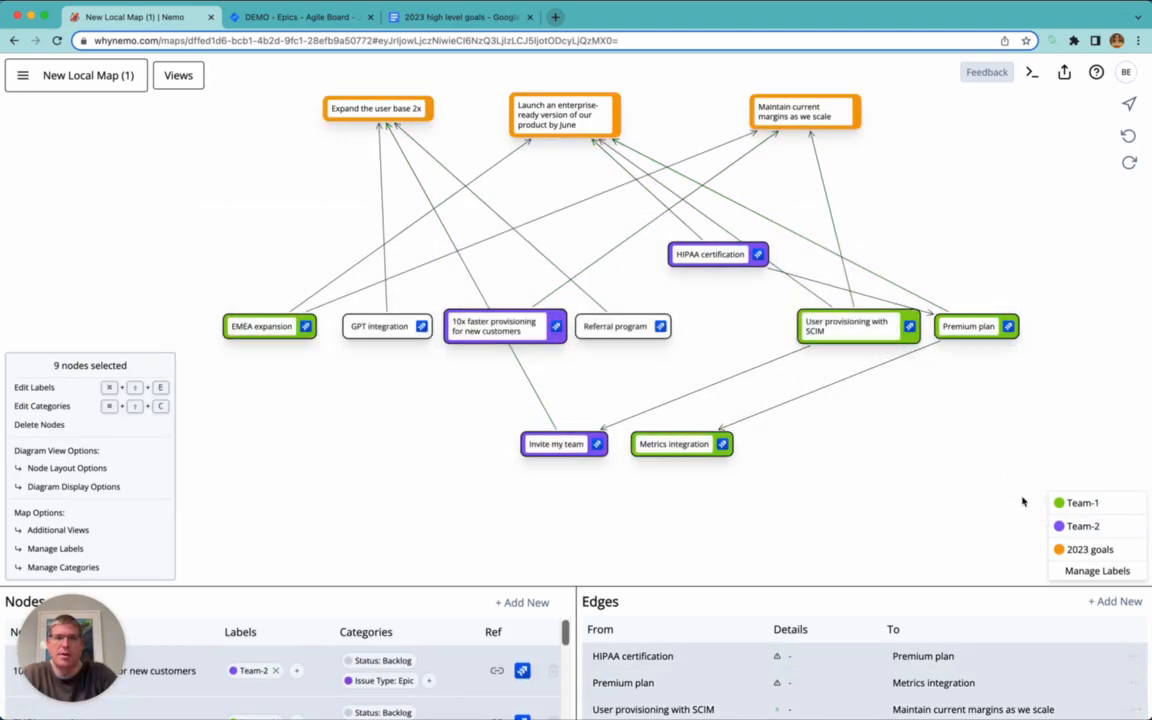
right_click(868, 486)
click(938, 407)
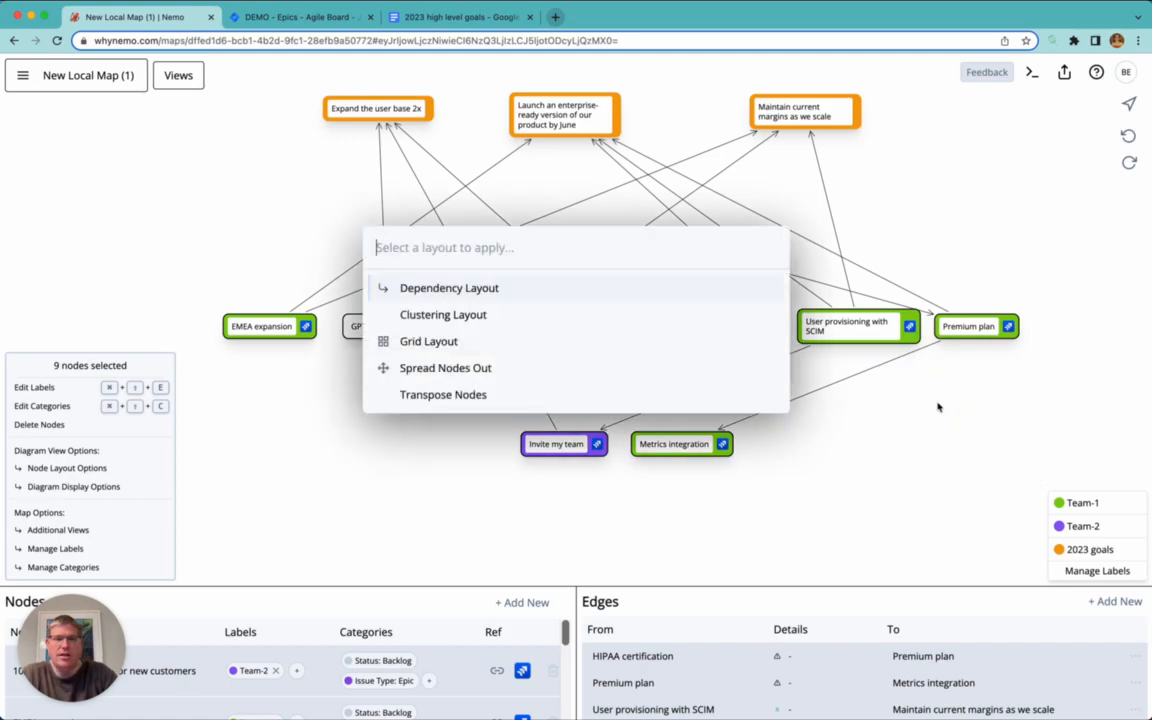
click(505, 289)
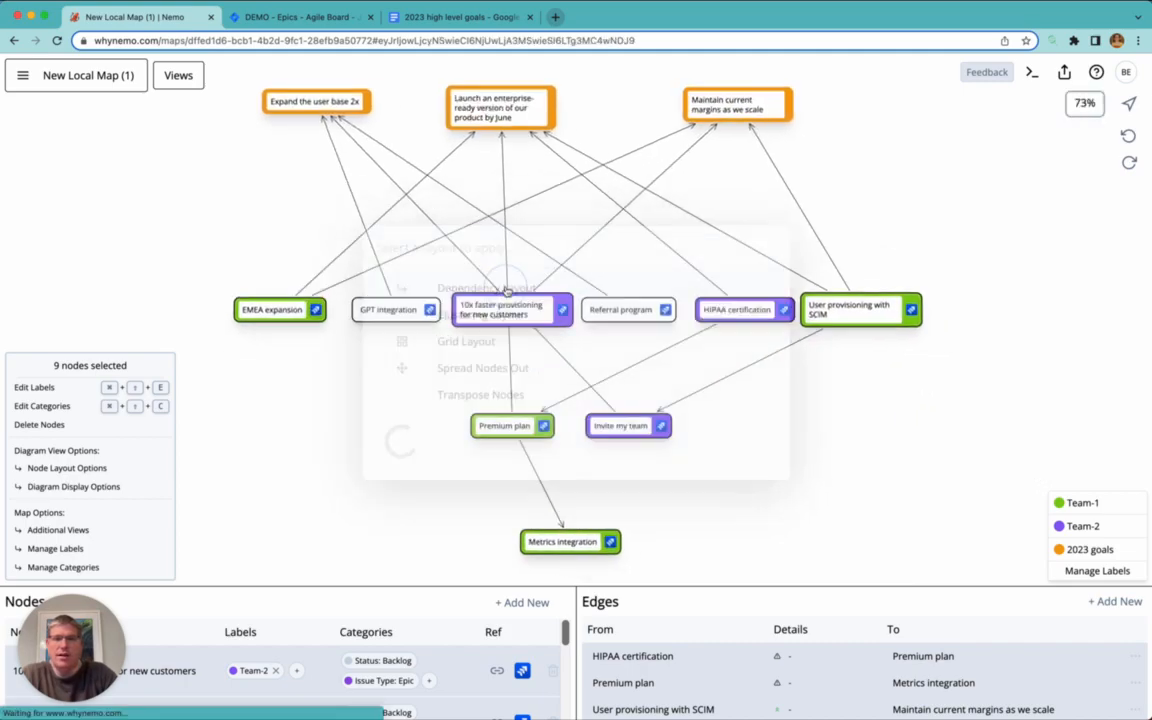
click(803, 460)
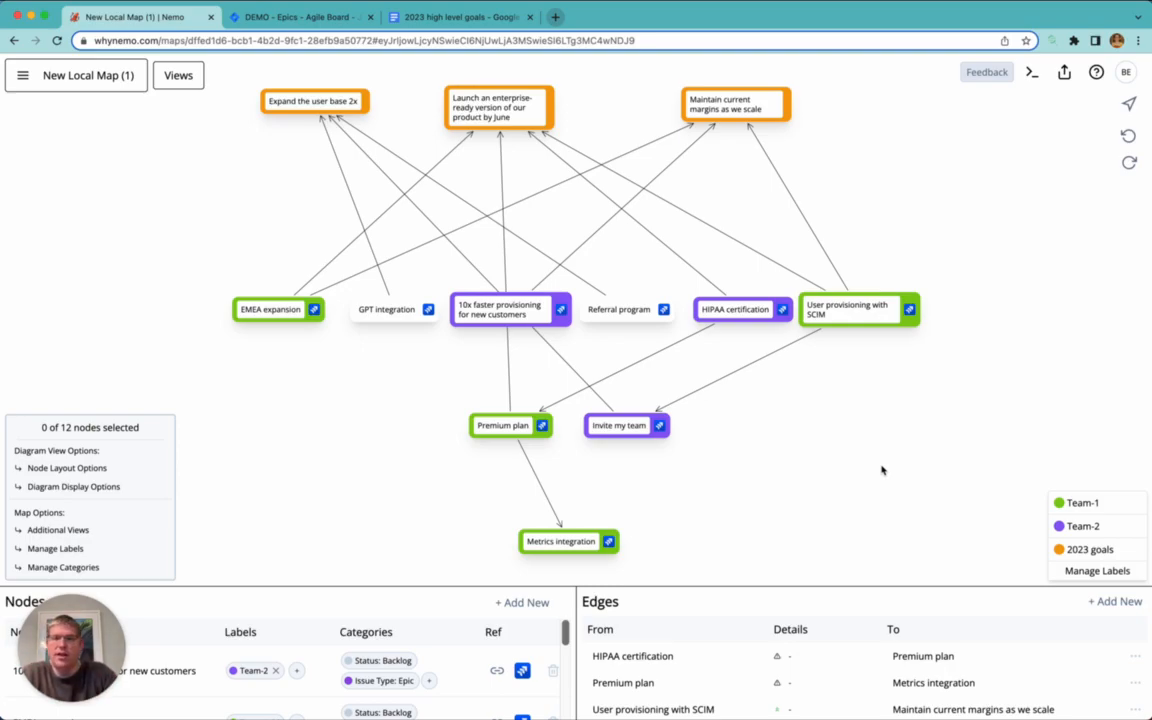
Step: Examine the dependencies of HIPAA certification in the Dependency View, including its path to Metrics integration, and close the view
right_click(735, 308)
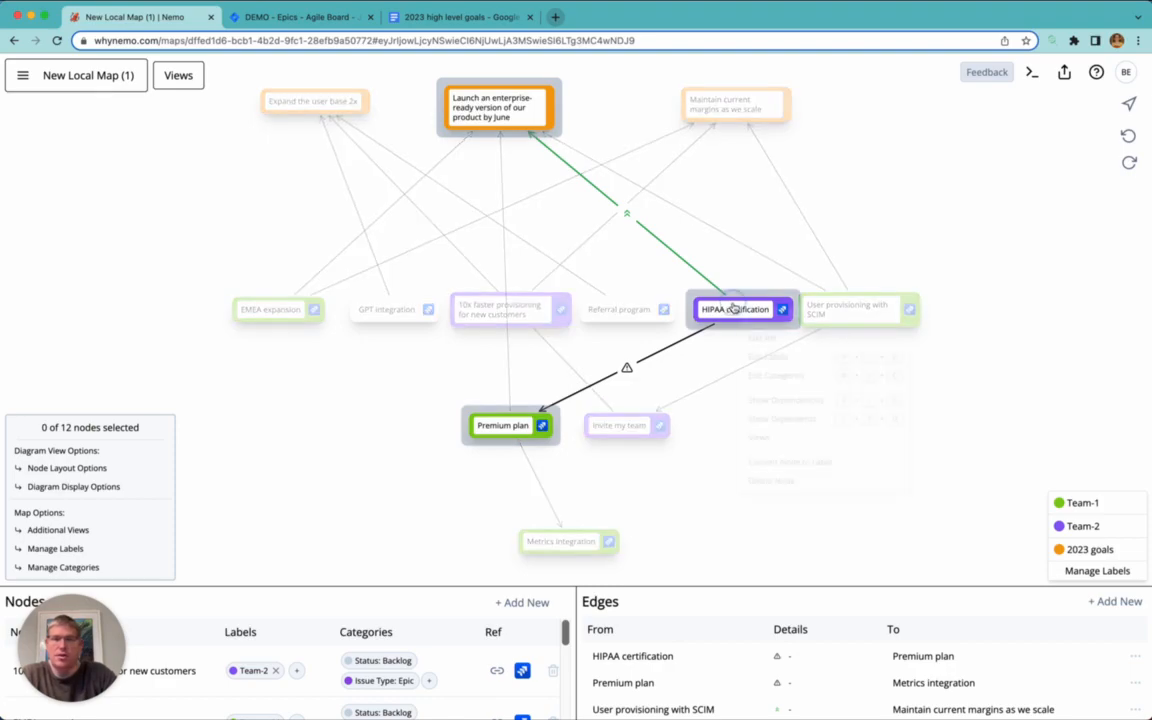
click(765, 401)
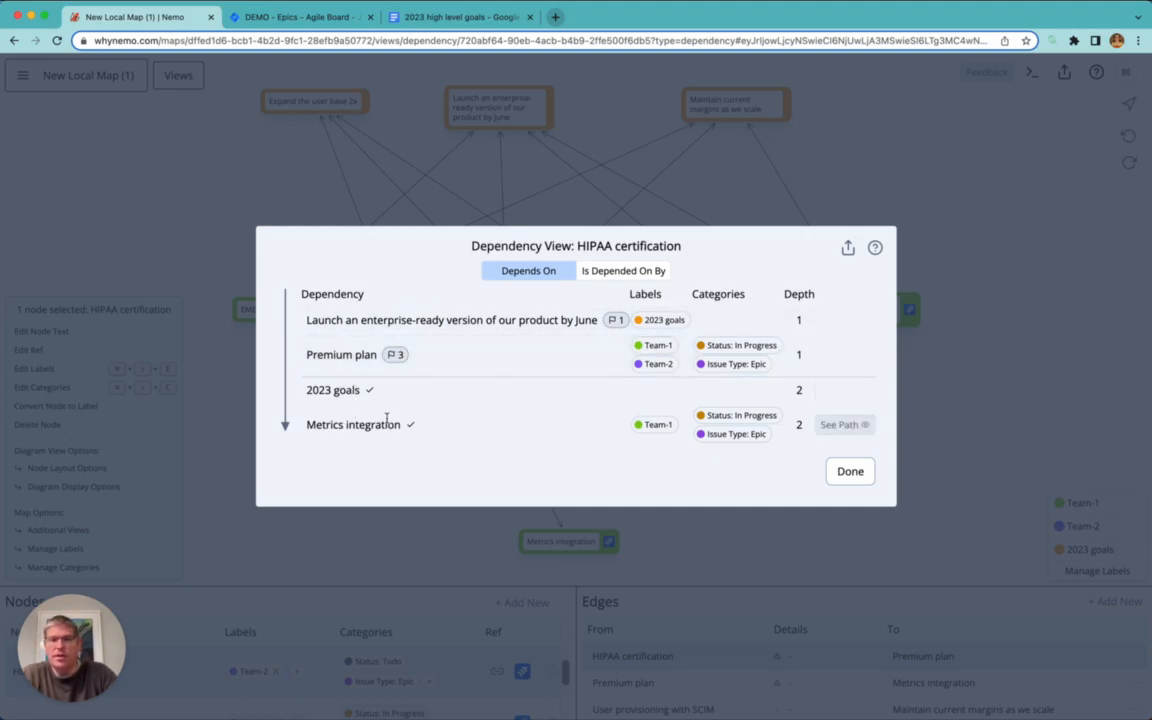
mouse_move(843, 427)
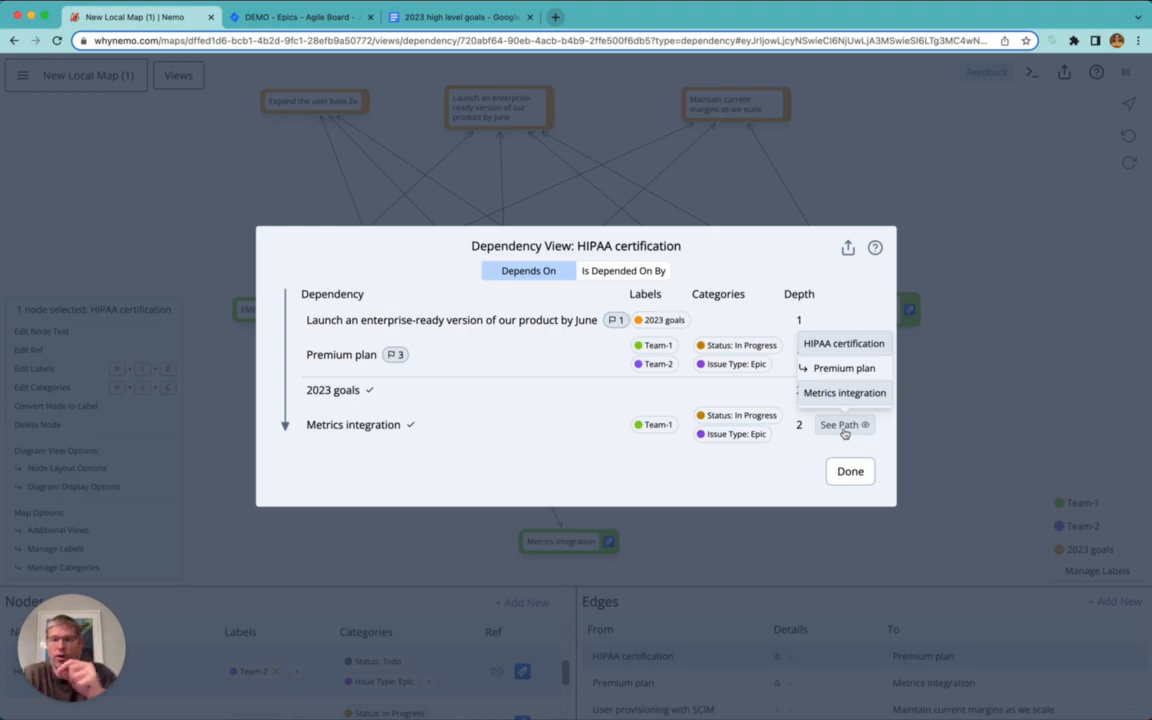
click(850, 471)
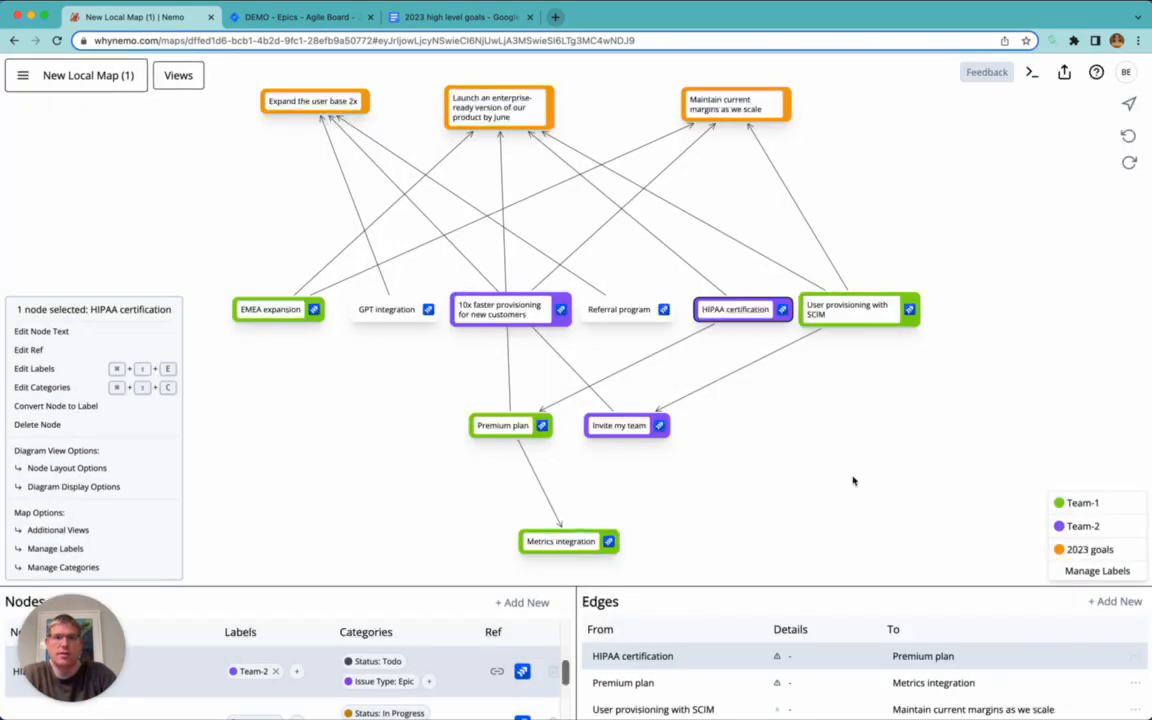
click(813, 452)
Step: Convert the Team-1 label to a node in the empty area to the right of User provisioning with SCIM
scroll(815, 452, down, 3)
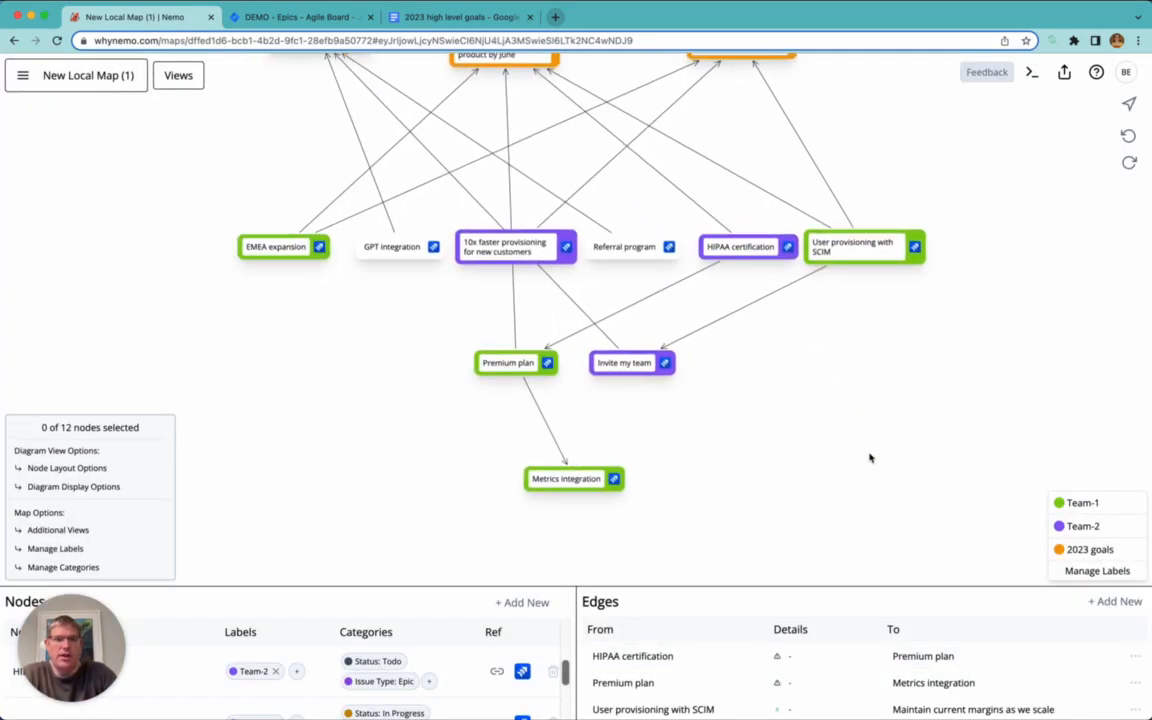
mouse_move(1083, 513)
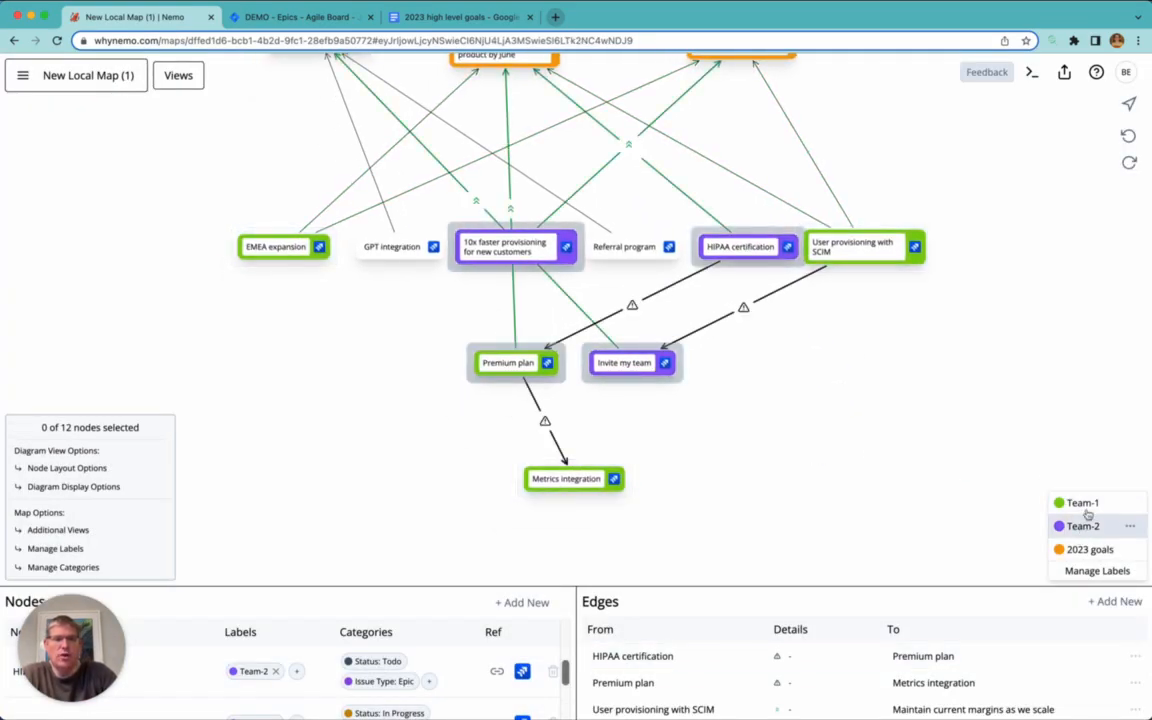
scroll(838, 394, right, 2)
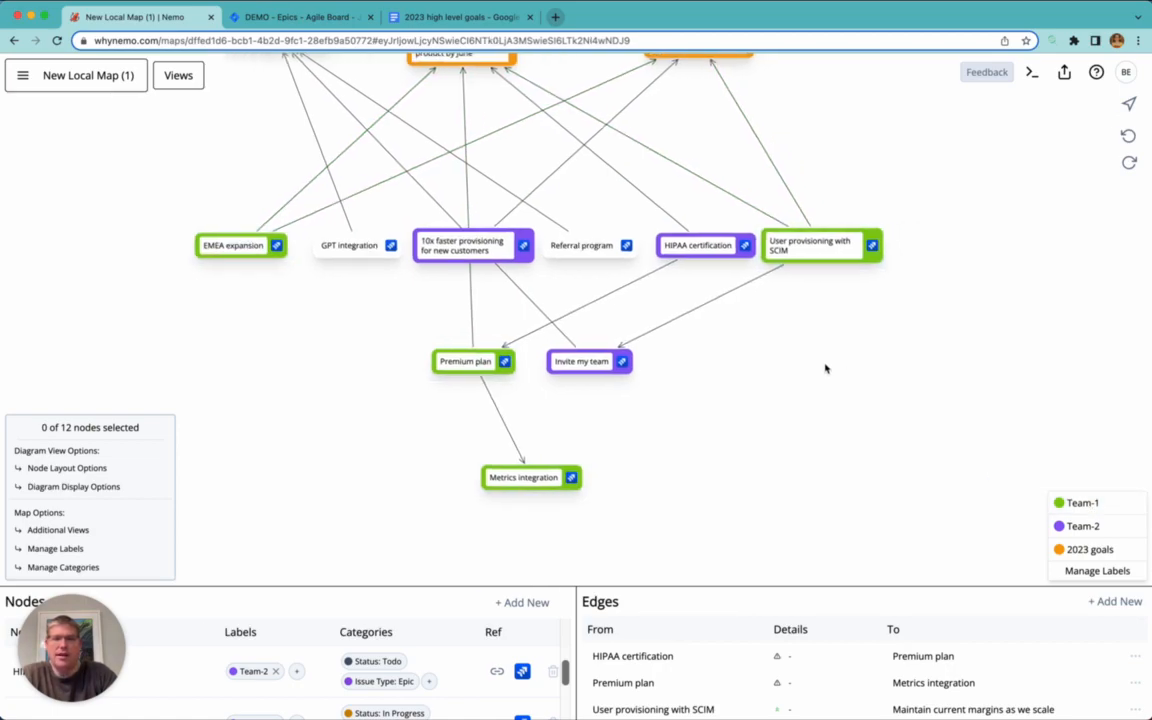
scroll(844, 361, up, 2)
scroll(844, 361, right, 2)
right_click(956, 293)
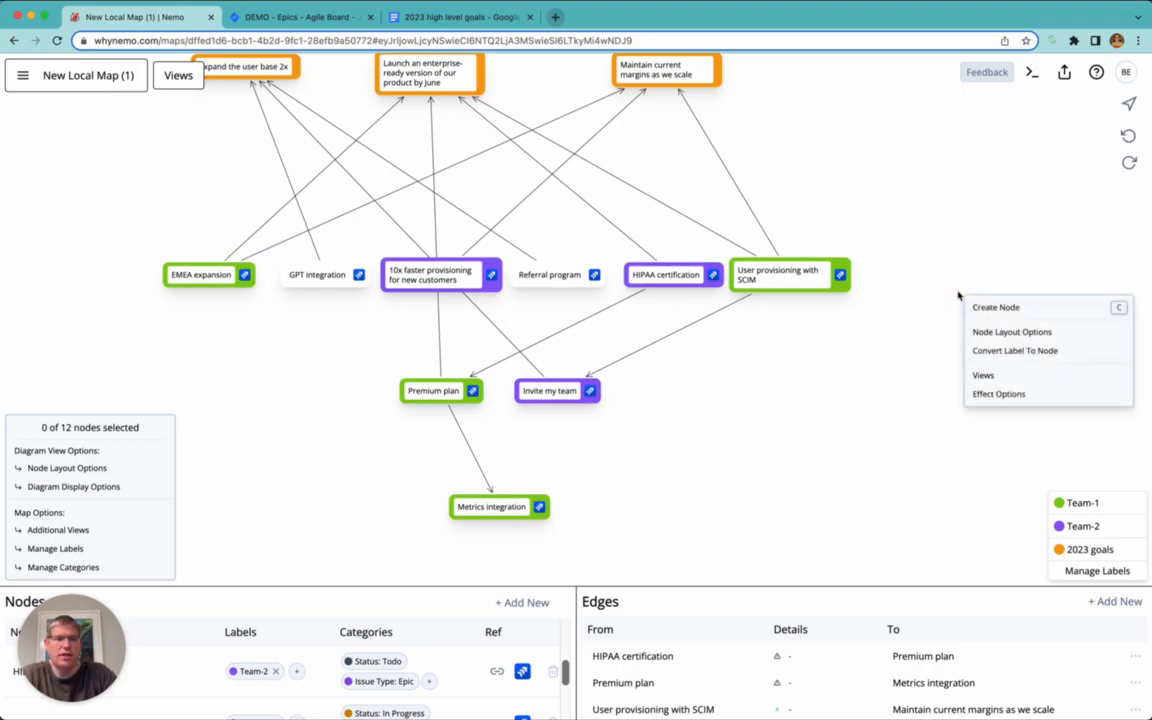
click(1031, 355)
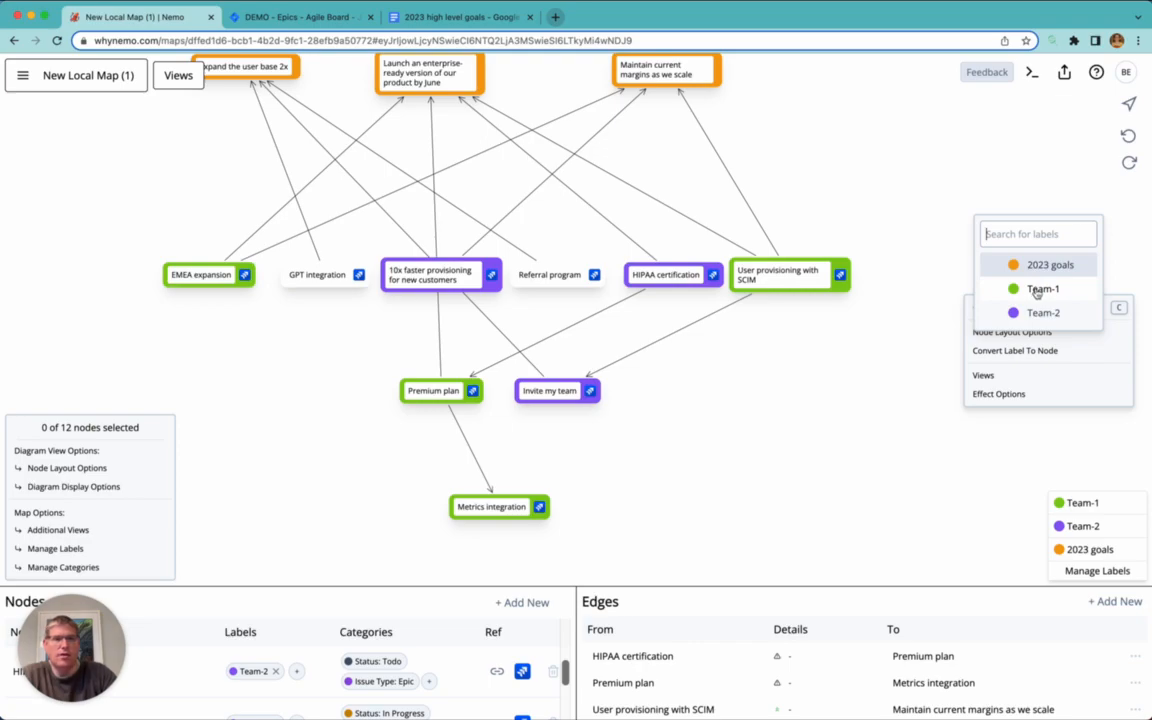
click(1040, 289)
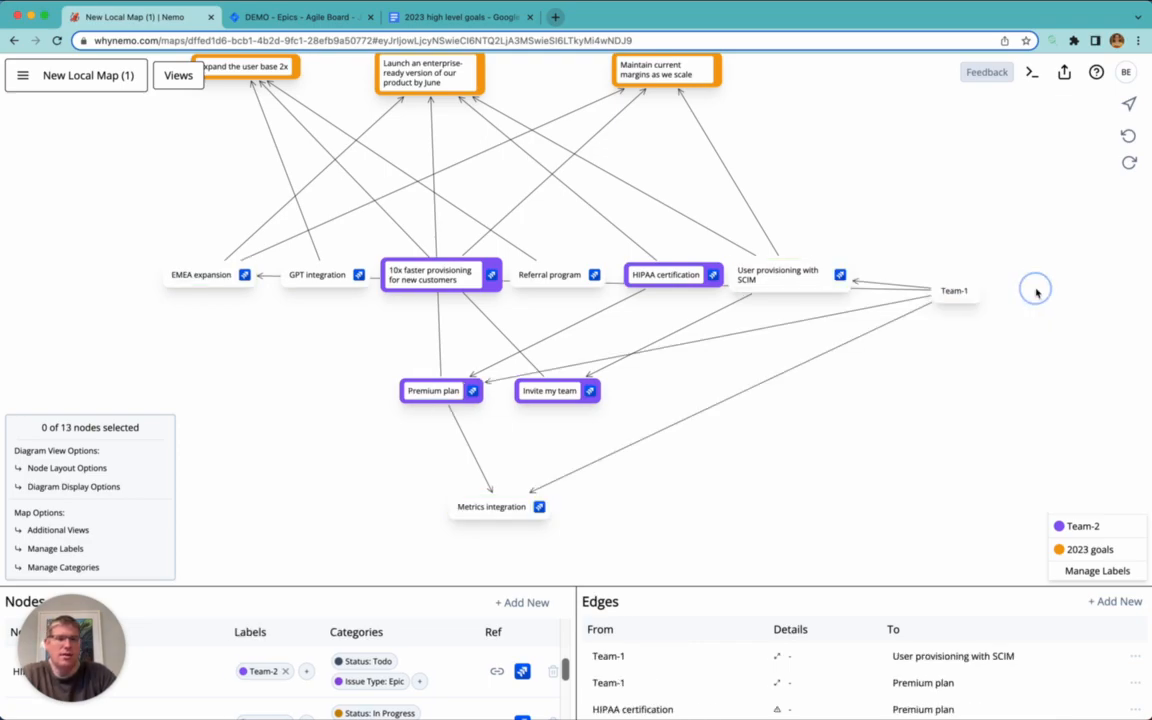
Step: Convert the Team-2 label to a node just below the Team-1 node and align the two
right_click(950, 379)
click(1004, 432)
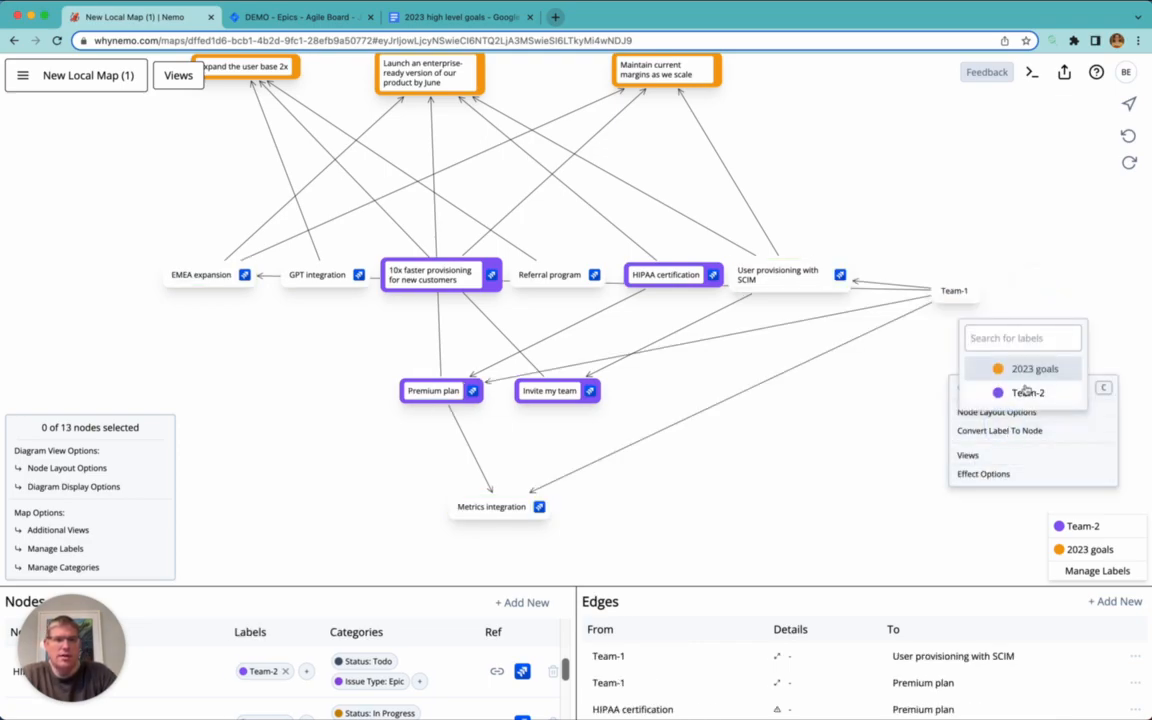
click(1022, 392)
drag(955, 384, 973, 378)
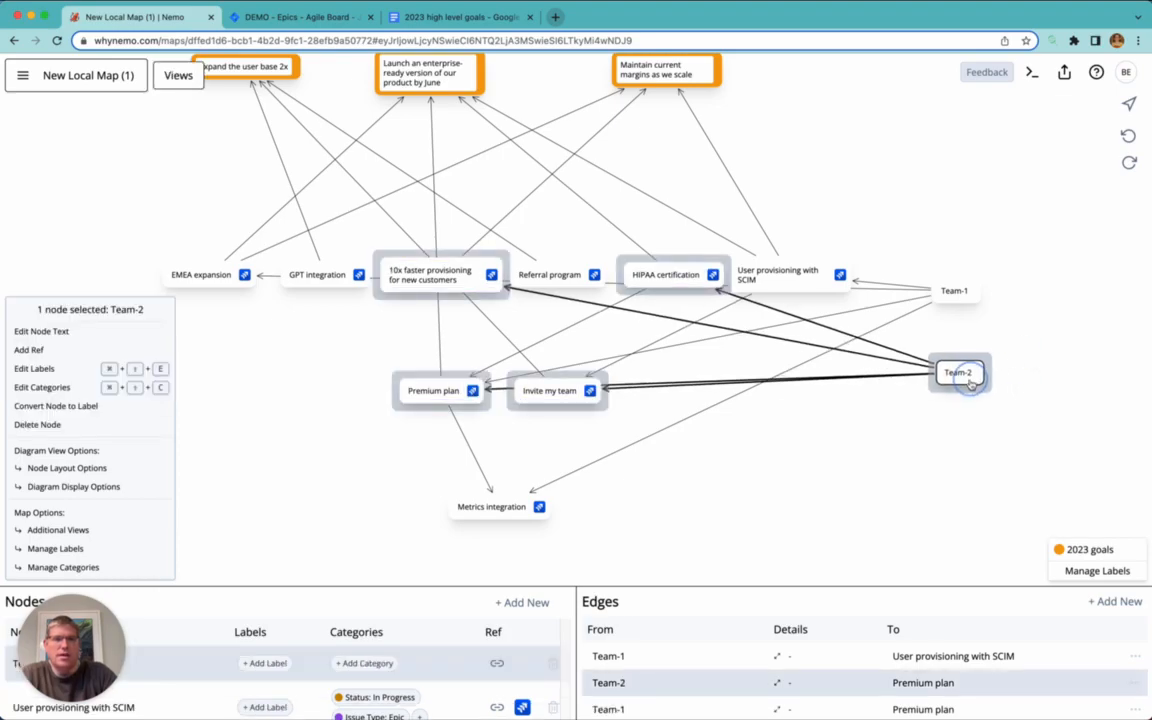
click(995, 318)
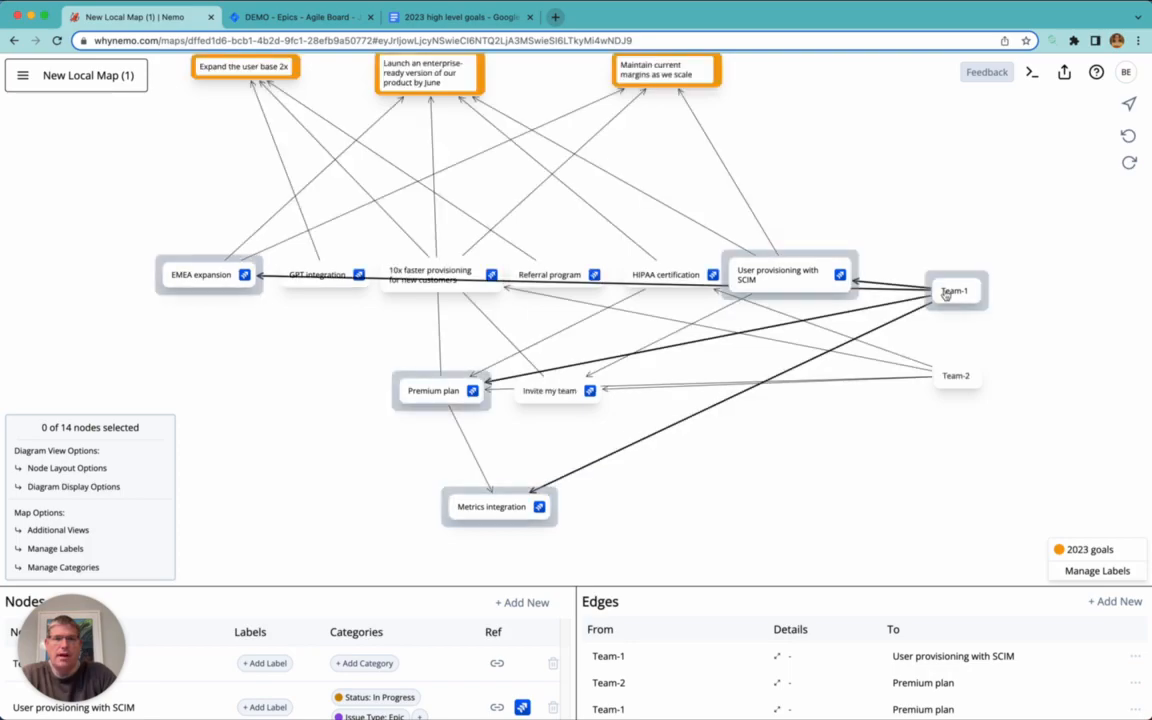
Step: Create a label named Teams and apply it to both the Team-1 and Team-2 nodes
drag(941, 226, 958, 392)
right_click(960, 387)
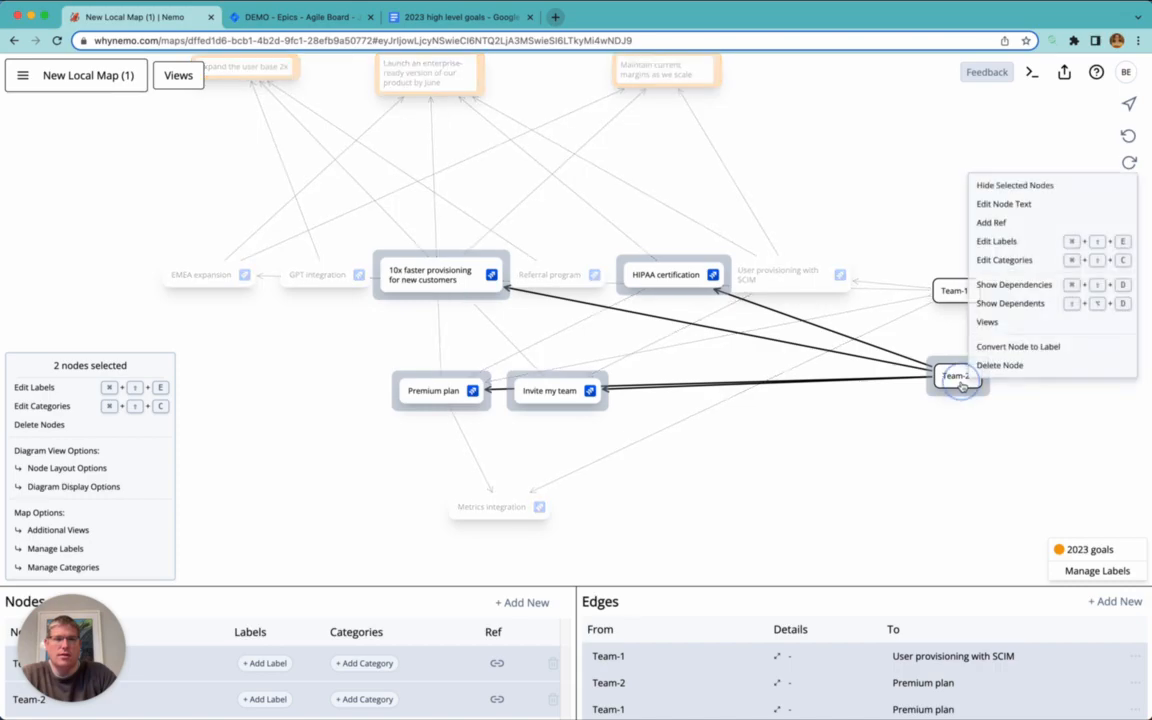
click(998, 241)
text(Teams)
key(Return)
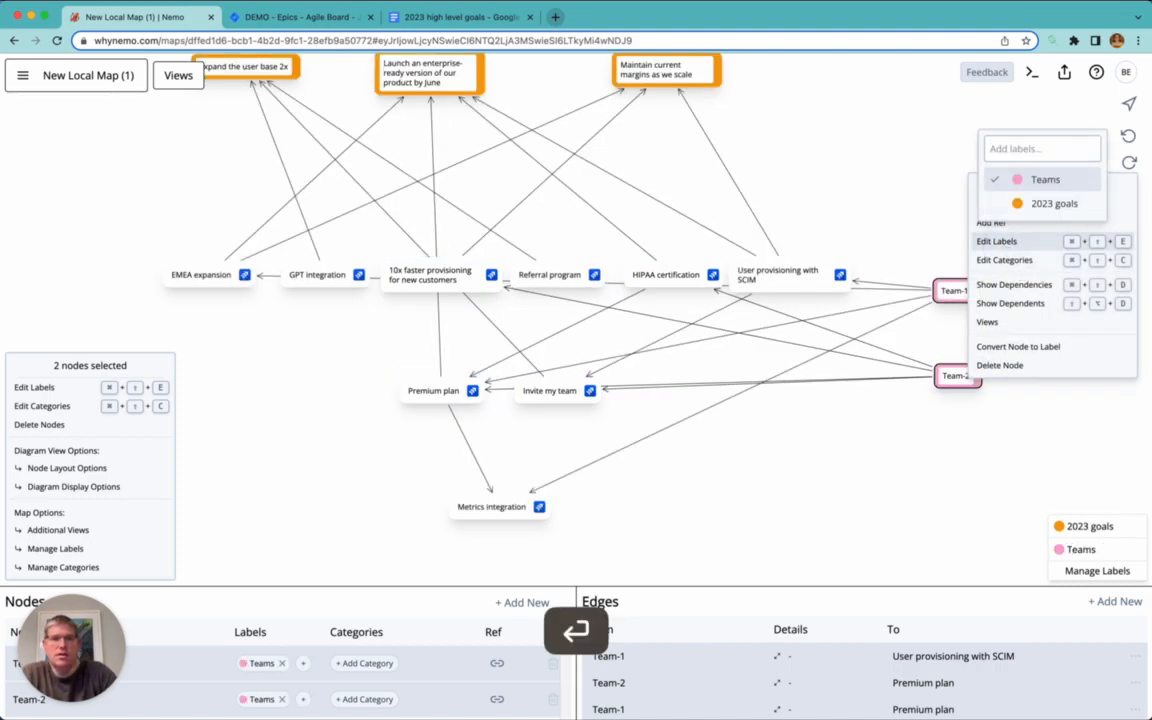
click(899, 183)
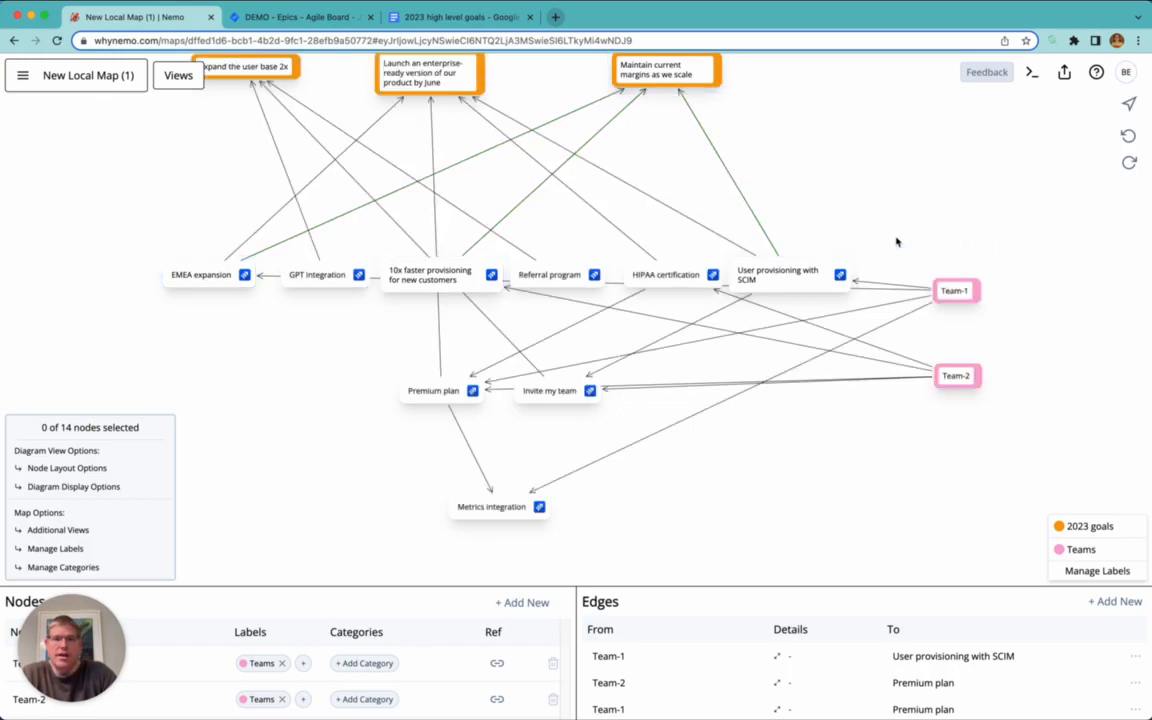
Step: Examine which epics each team contributes to each goal in a Grid View with 2023 goals as columns and Teams as rows, and close it
key(super+g)
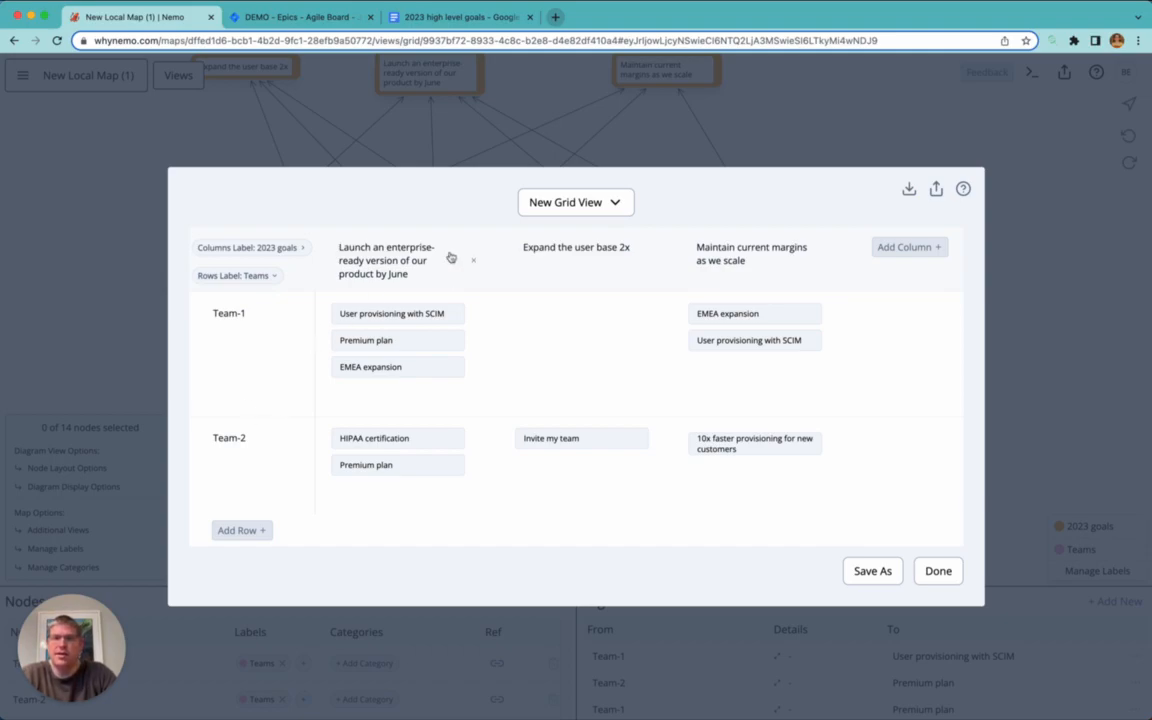
click(663, 351)
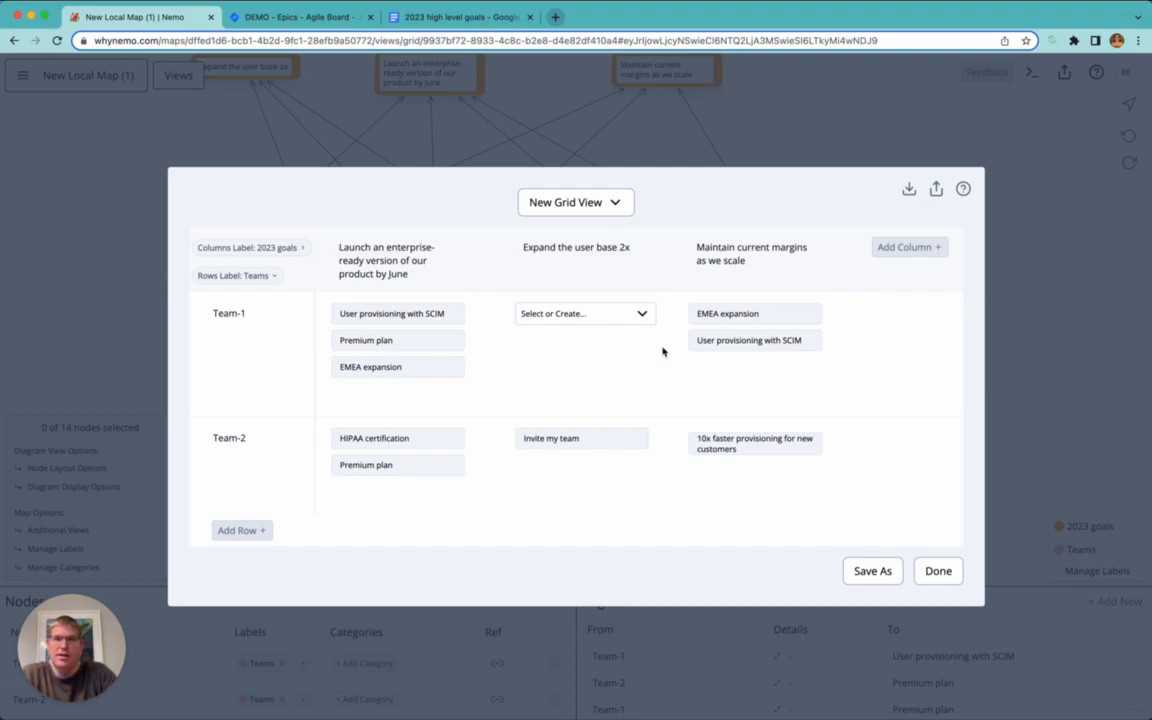
click(940, 571)
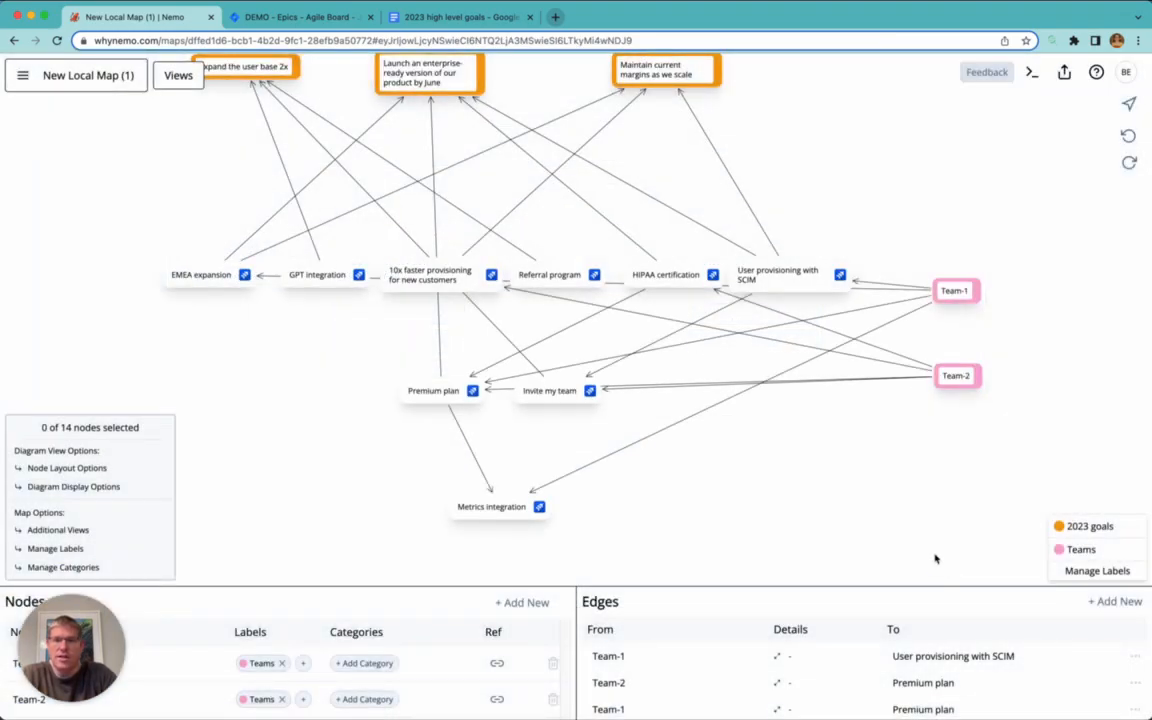